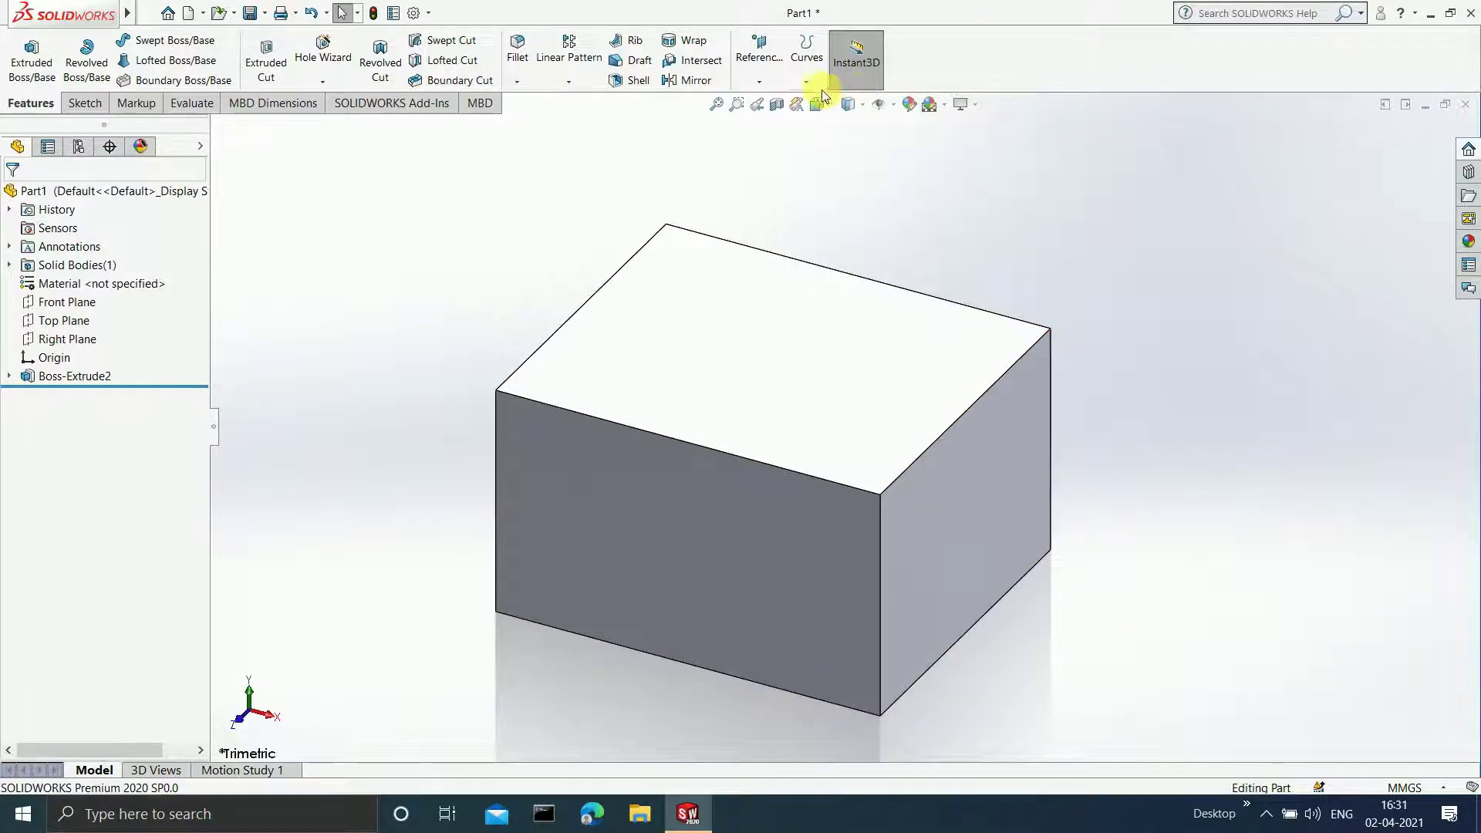
# - Start the Curve Through Reference Points command from the Curves menu
pyautogui.click(806, 66)
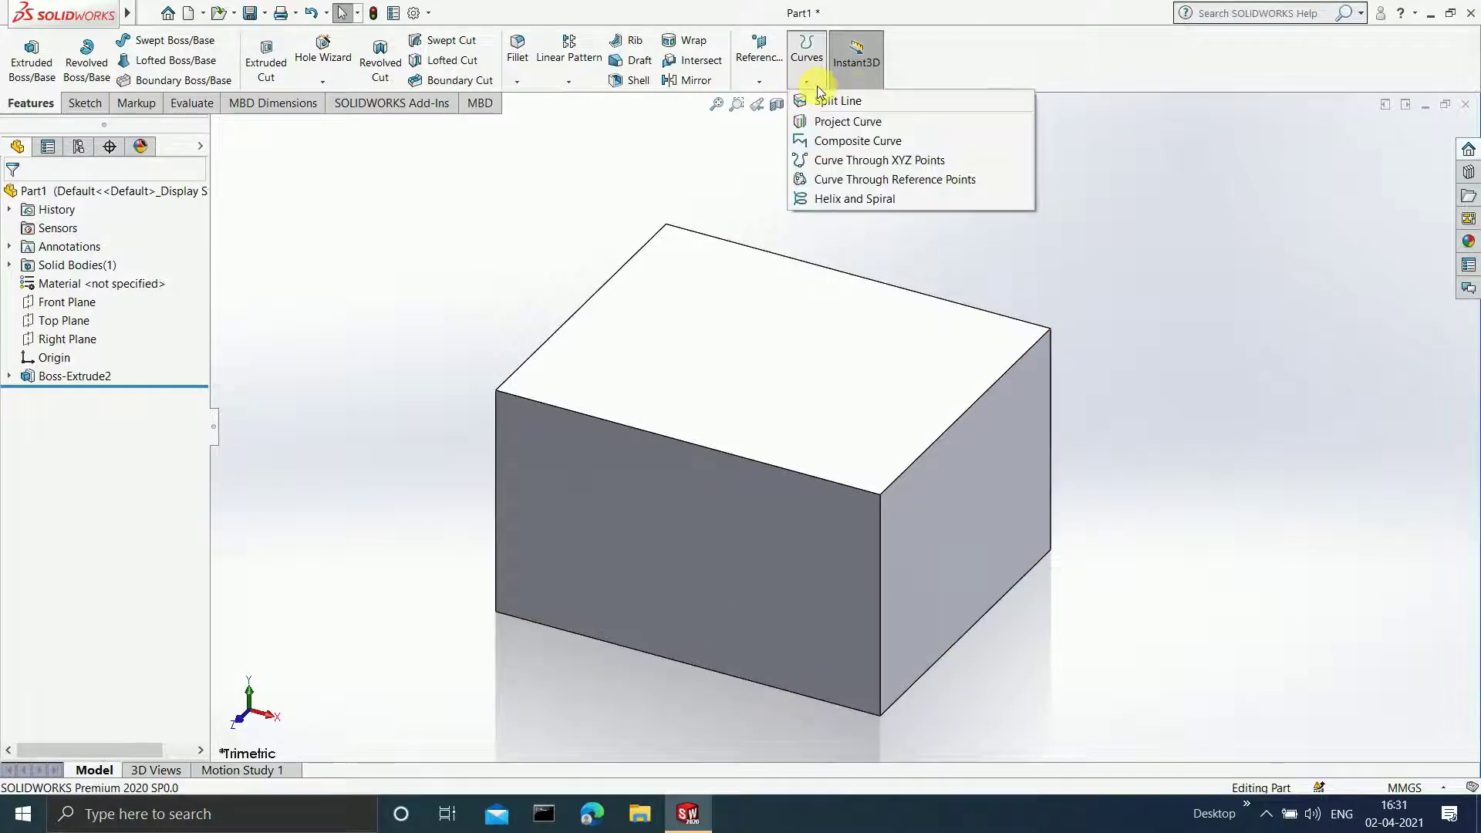
pyautogui.click(868, 182)
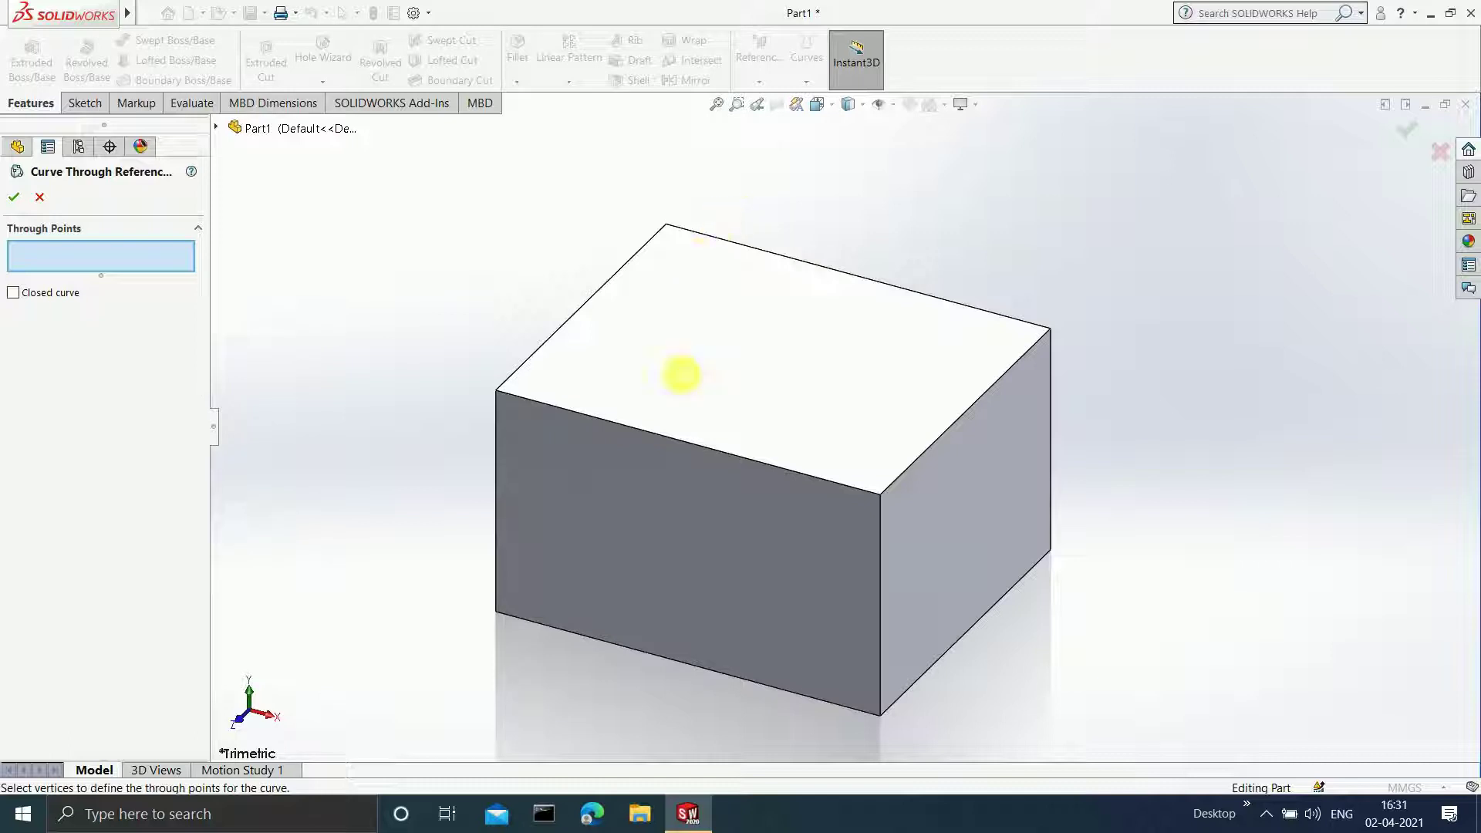
# - Pick the first three box corners as through points, including the lower-right corner
pyautogui.click(878, 494)
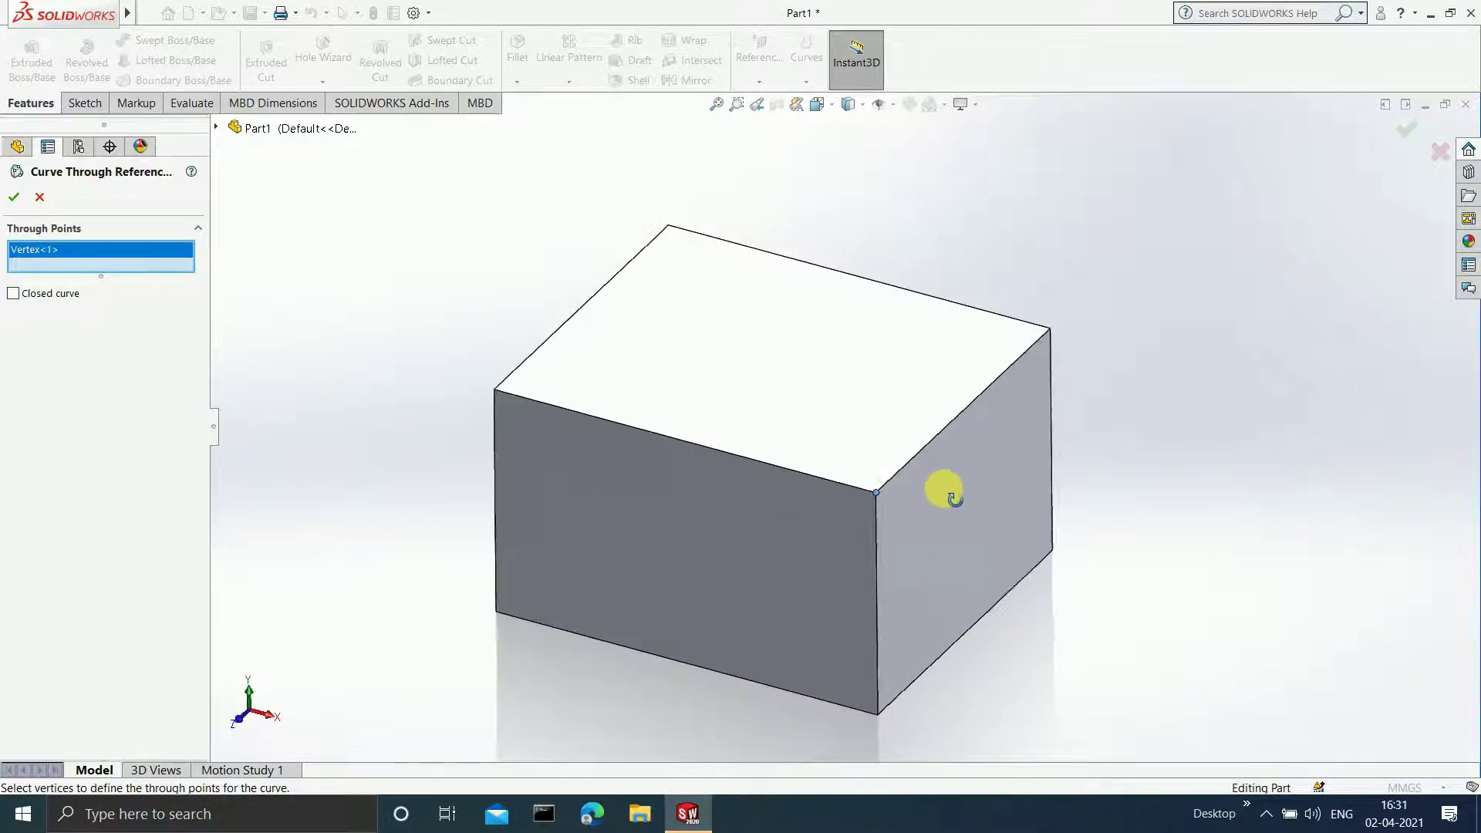
pyautogui.moveTo(945, 489); pyautogui.dragTo(935, 520, button='middle')
pyautogui.click(928, 543)
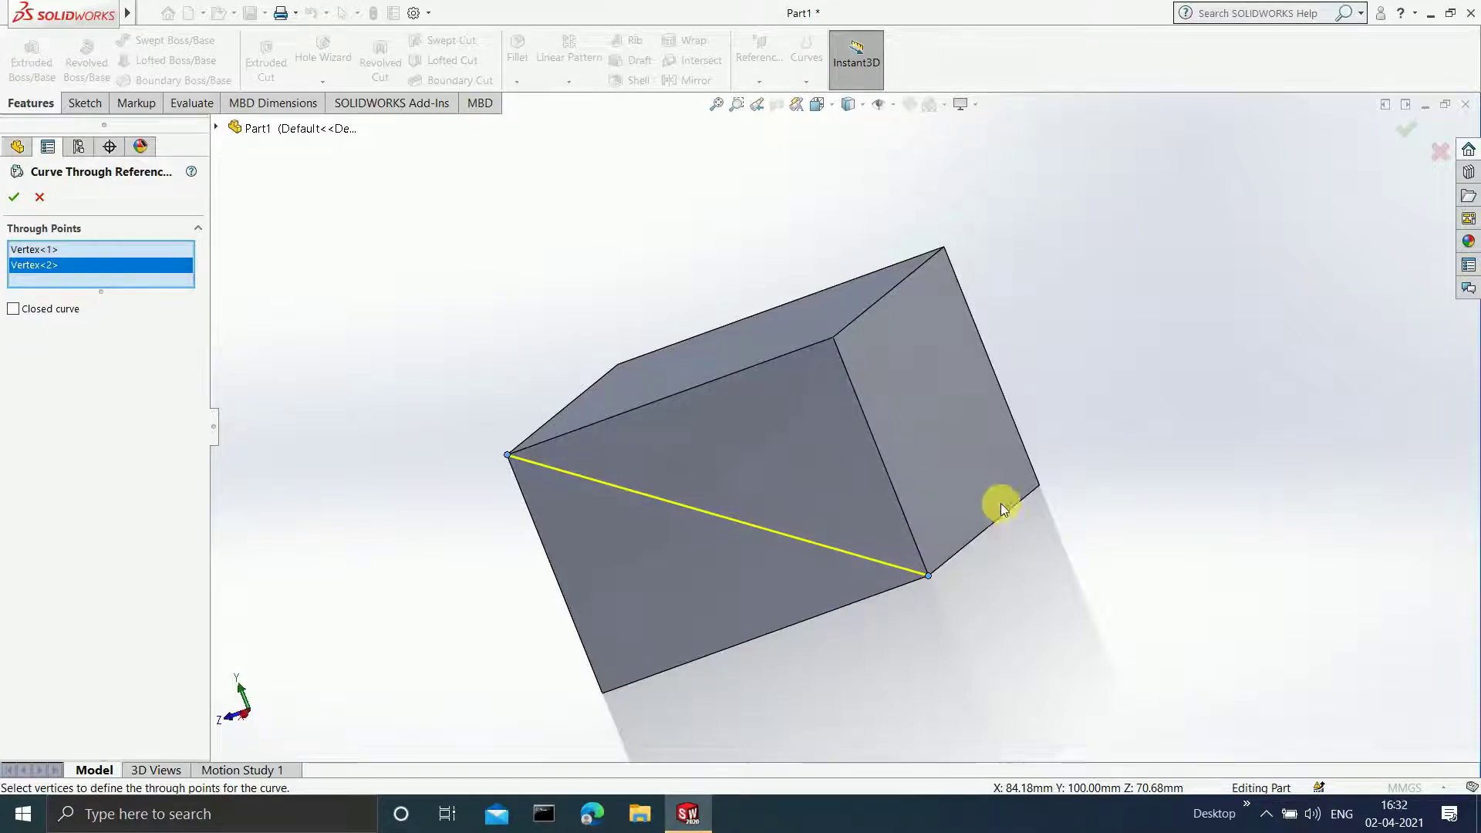
pyautogui.moveTo(1001, 502); pyautogui.dragTo(925, 534, button='middle')
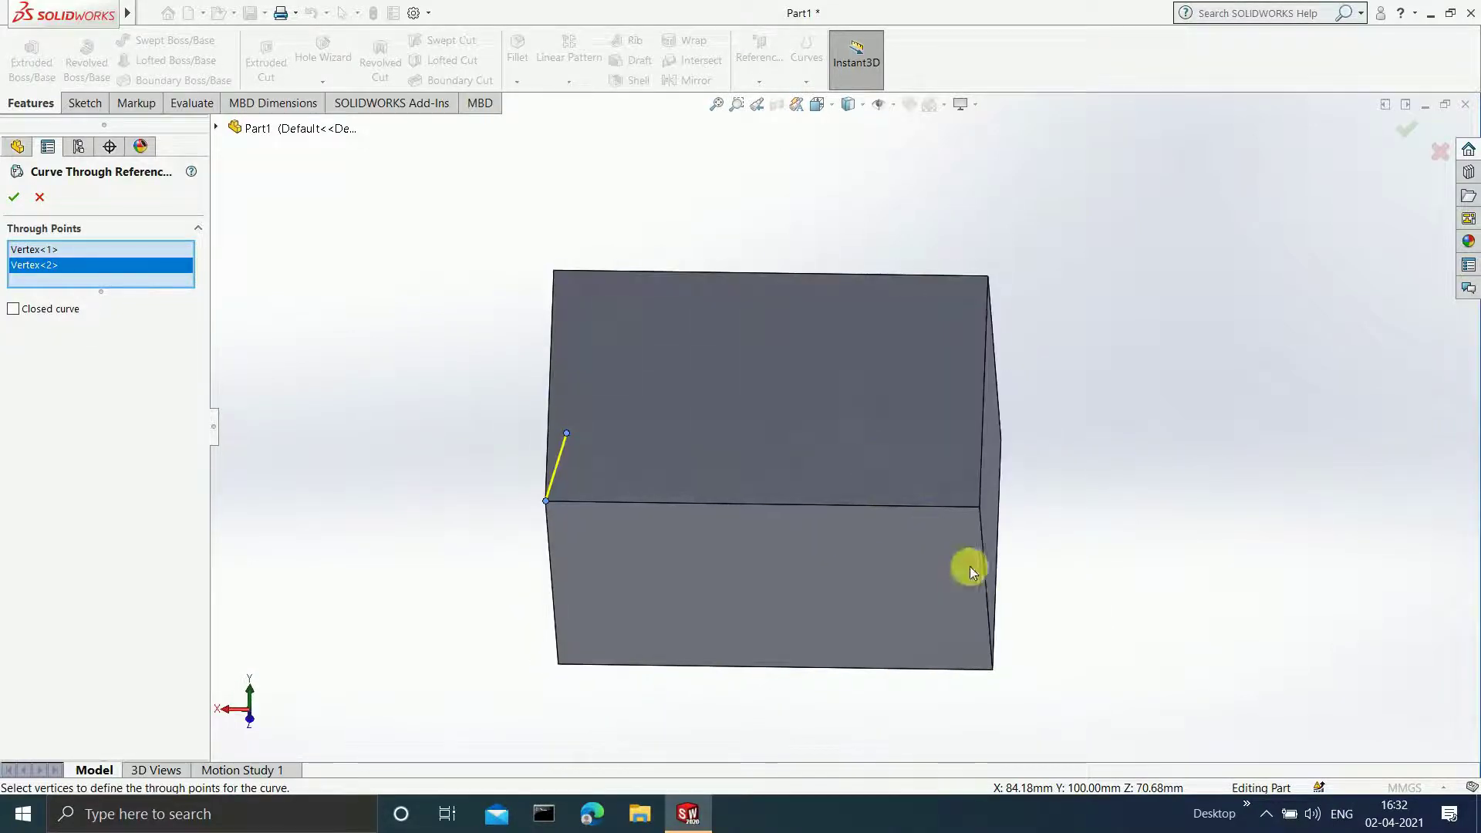
pyautogui.click(980, 507)
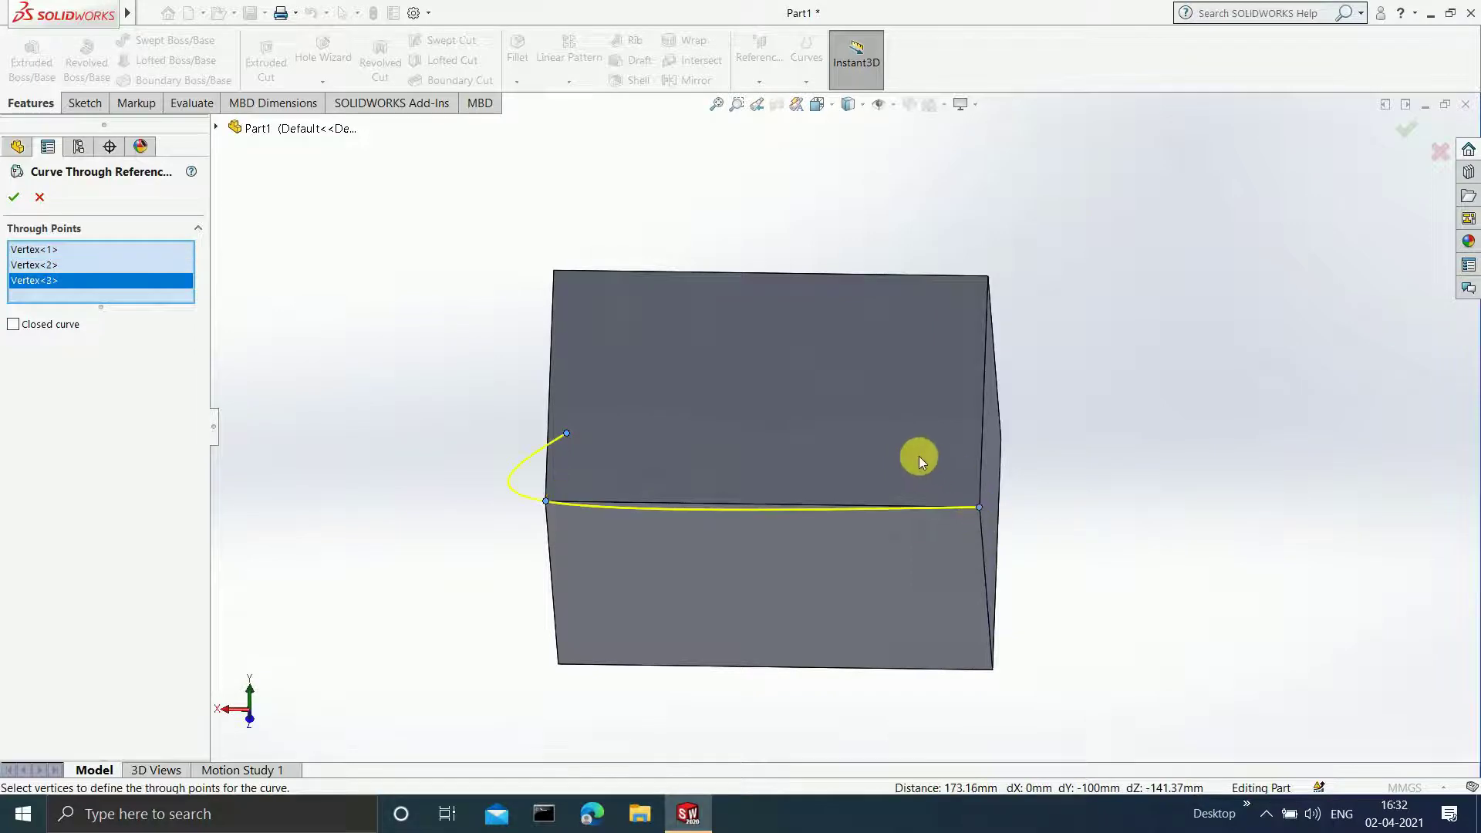
# - Add box corners four through seven, ending with Vertex<7> in the previewed curve
pyautogui.moveTo(919, 457); pyautogui.dragTo(896, 249, button='middle')
pyautogui.moveTo(974, 466); pyautogui.dragTo(978, 253, button='middle')
pyautogui.click(917, 624)
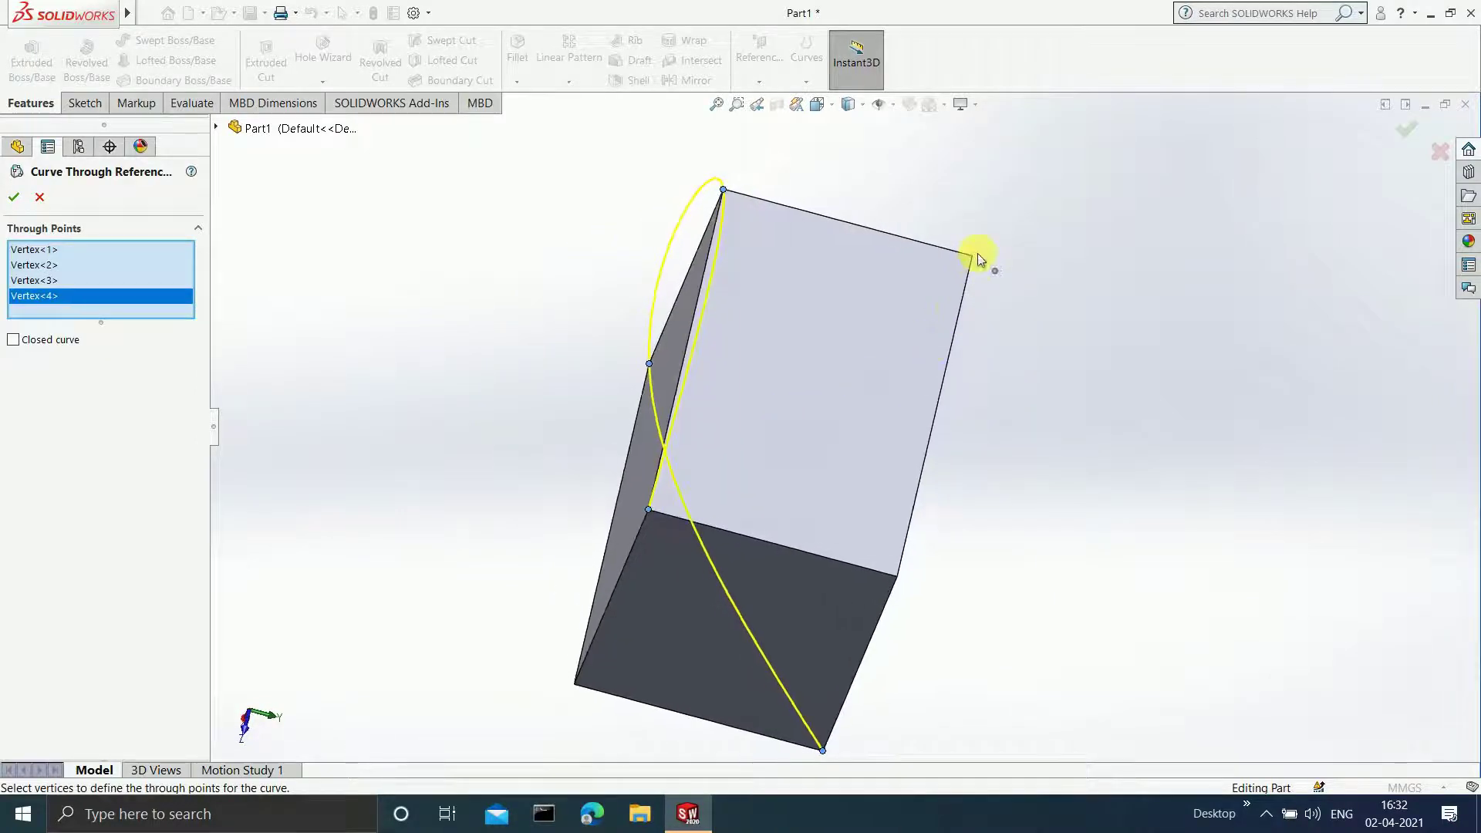
pyautogui.click(970, 258)
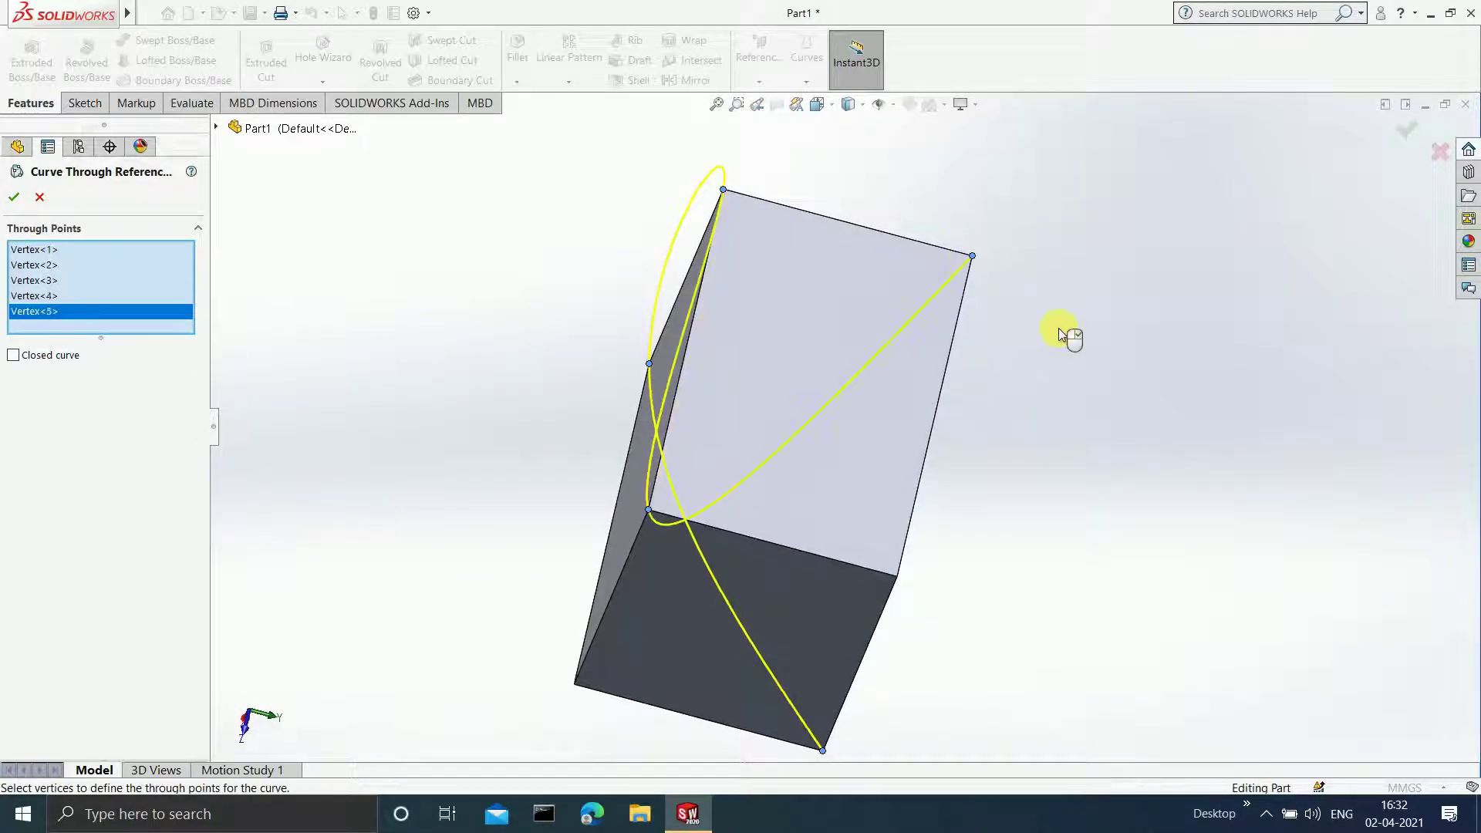
pyautogui.moveTo(1061, 329); pyautogui.dragTo(957, 170, button='middle')
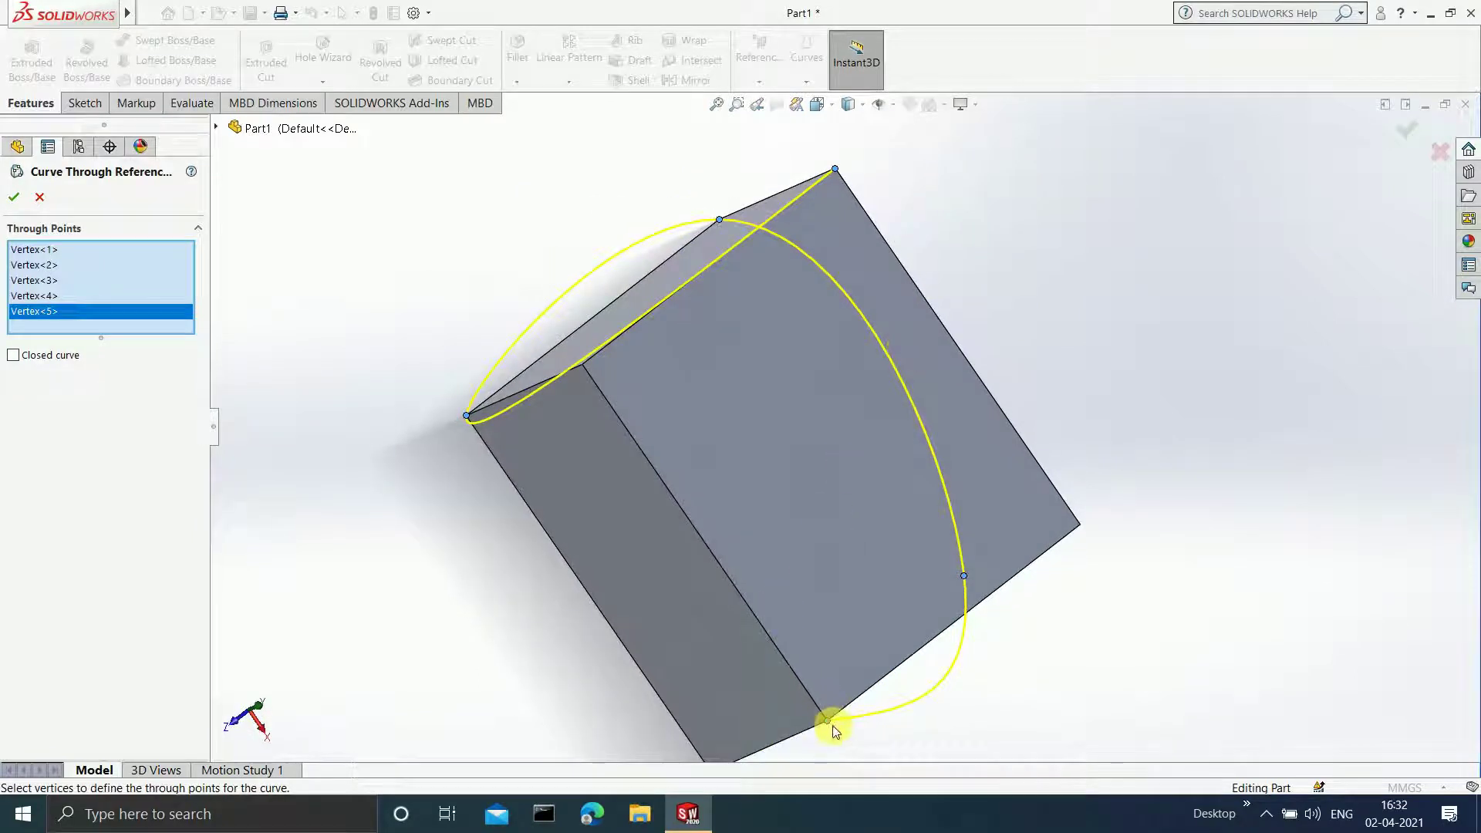
pyautogui.moveTo(697, 499); pyautogui.dragTo(909, 188, button='middle')
pyautogui.click(754, 293)
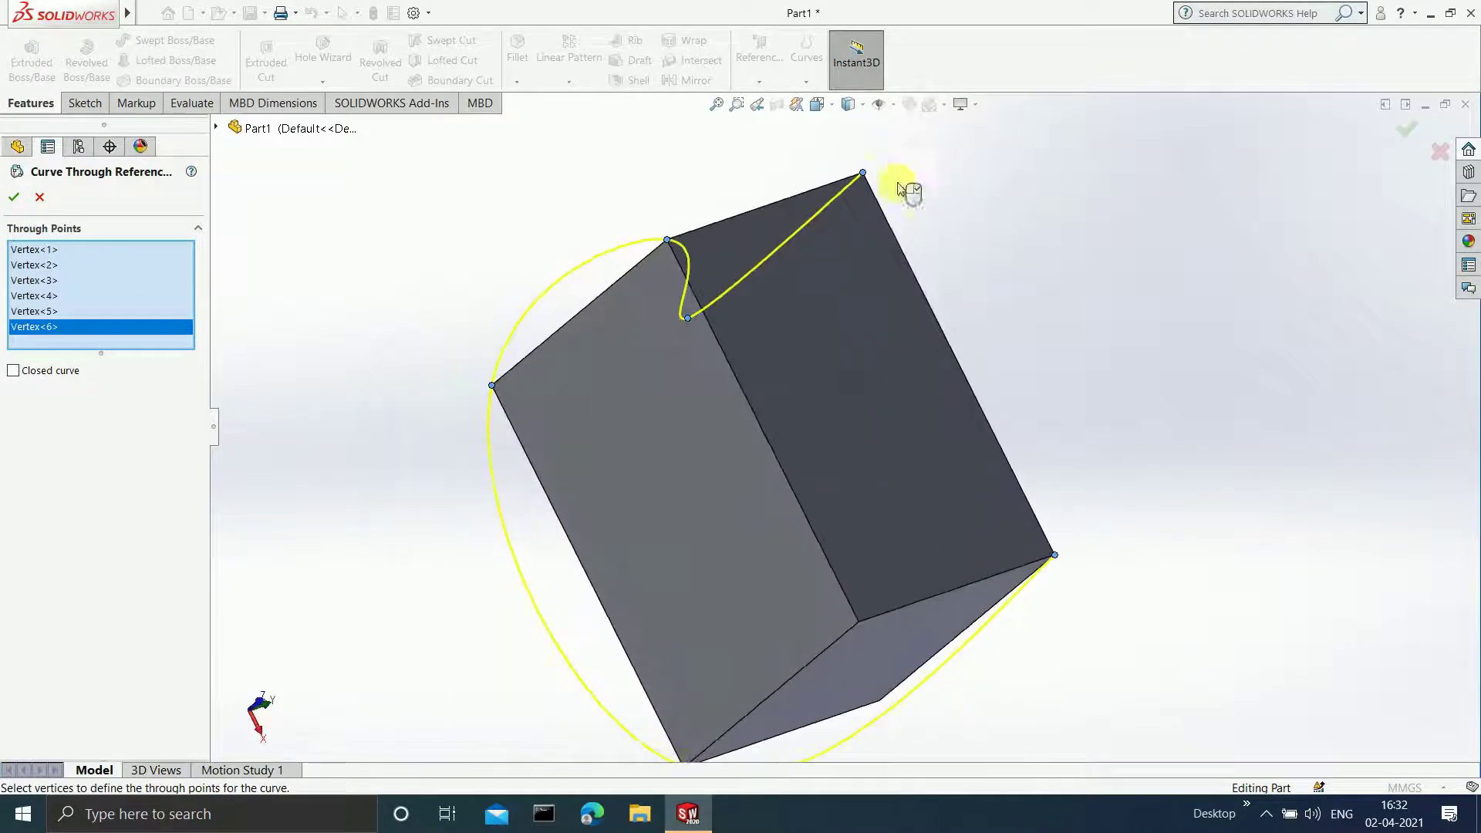
pyautogui.click(859, 621)
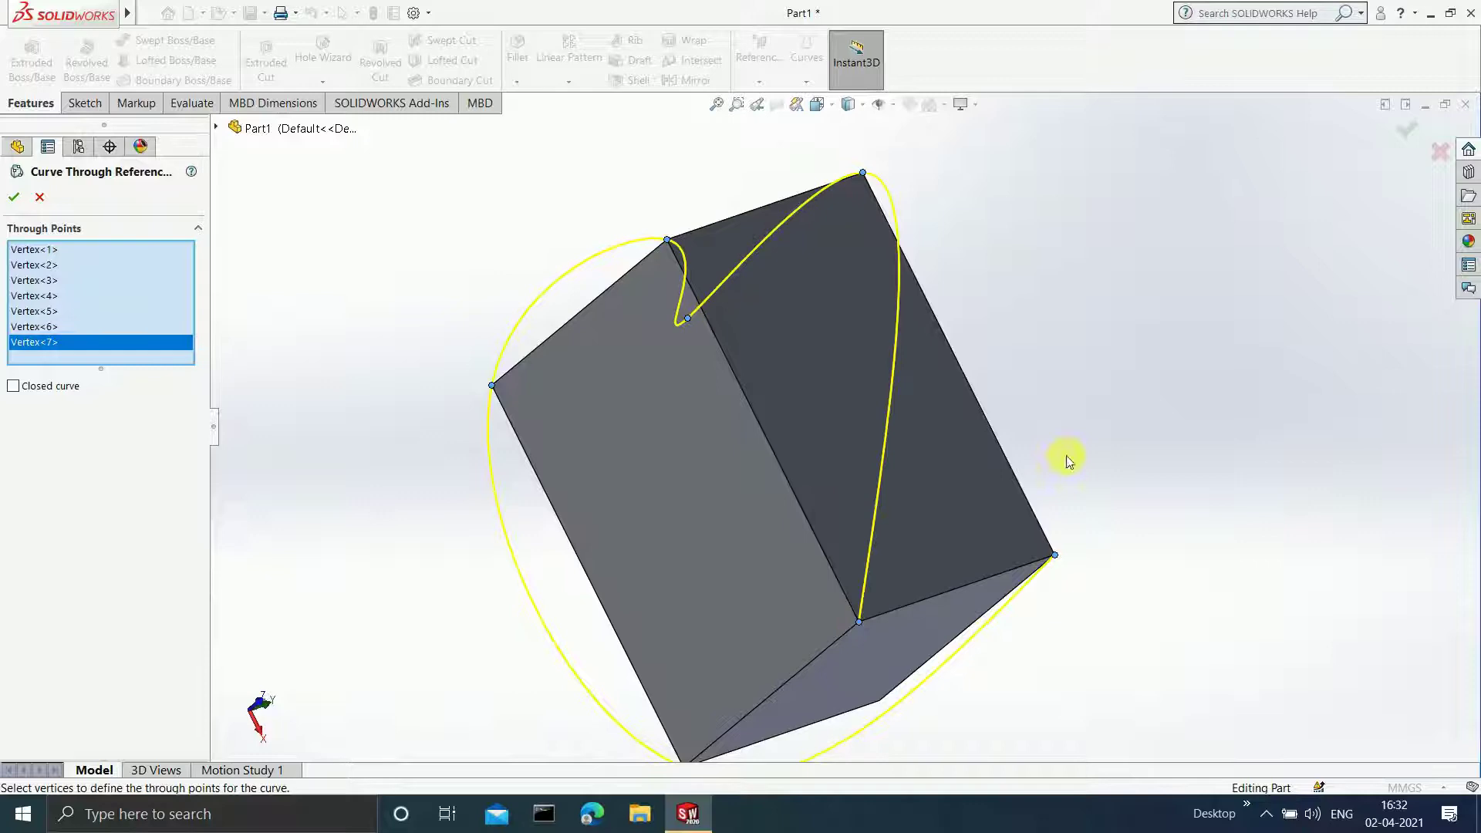
pyautogui.moveTo(1067, 460); pyautogui.dragTo(879, 490, button='middle')
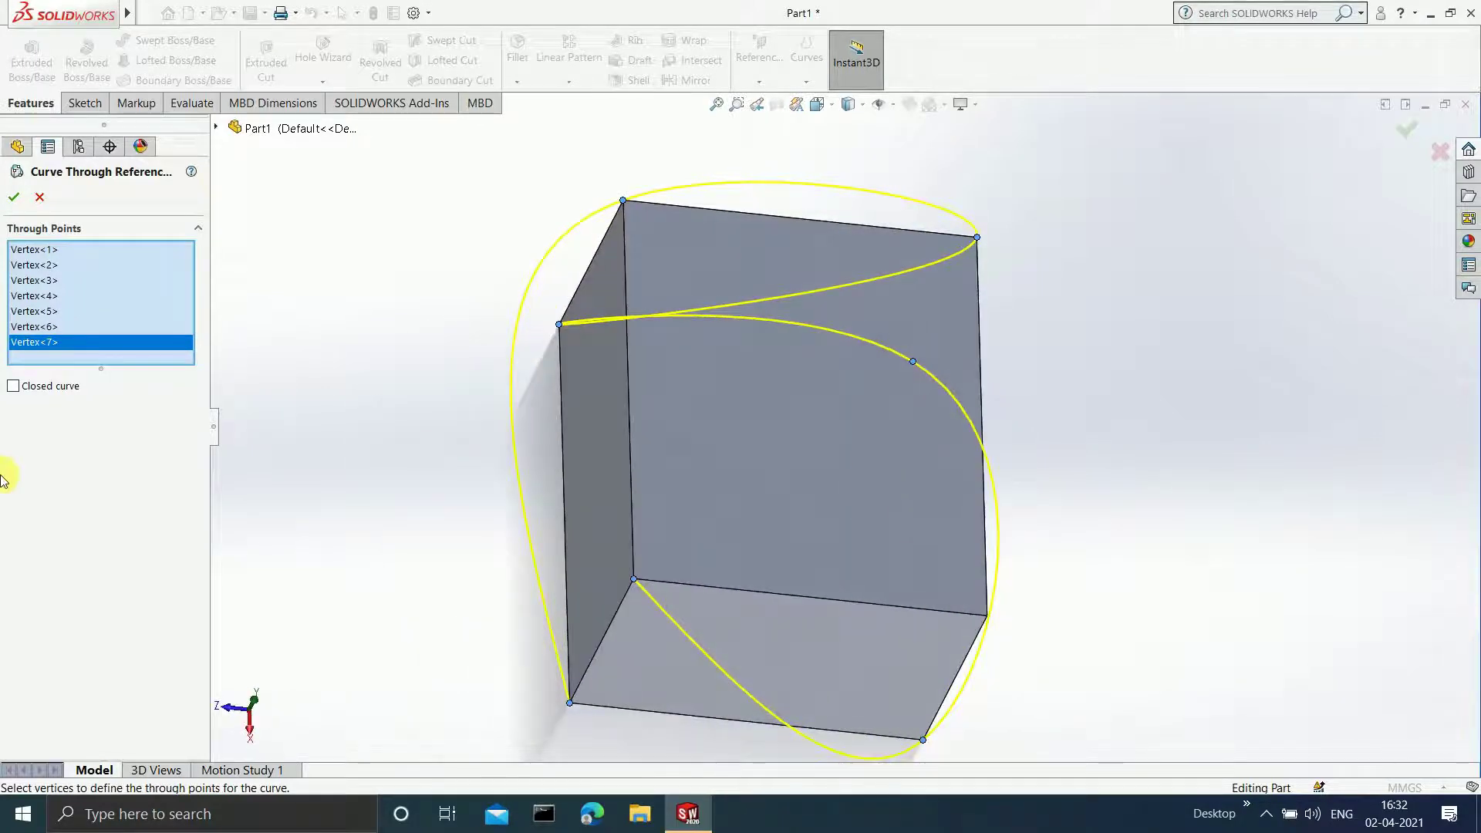
# - Create Curve13 and hide Boss-Extrude2 to inspect the curve alone
pyautogui.click(21, 204)
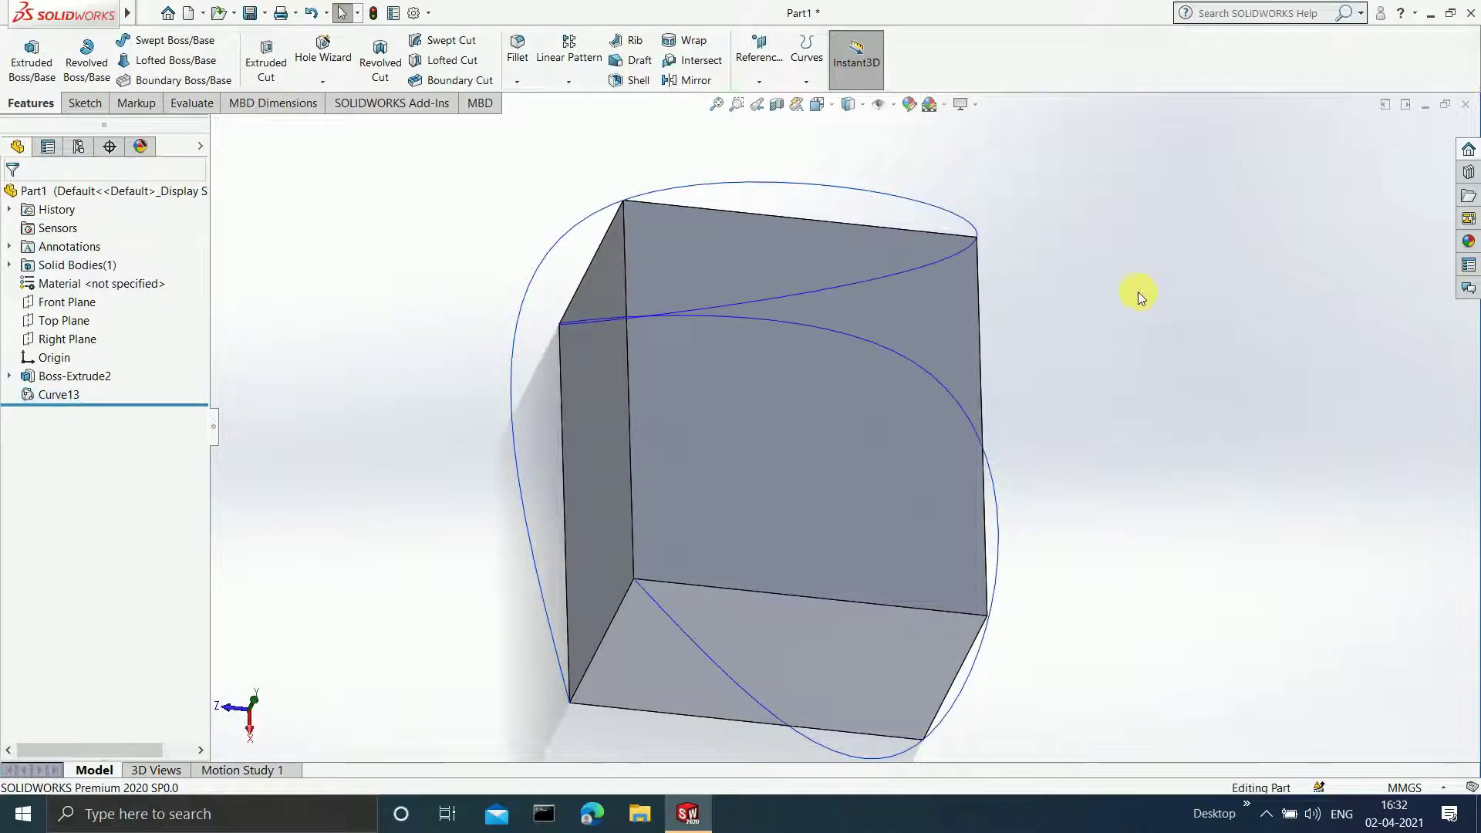
pyautogui.moveTo(1149, 307); pyautogui.dragTo(1034, 225, button='middle')
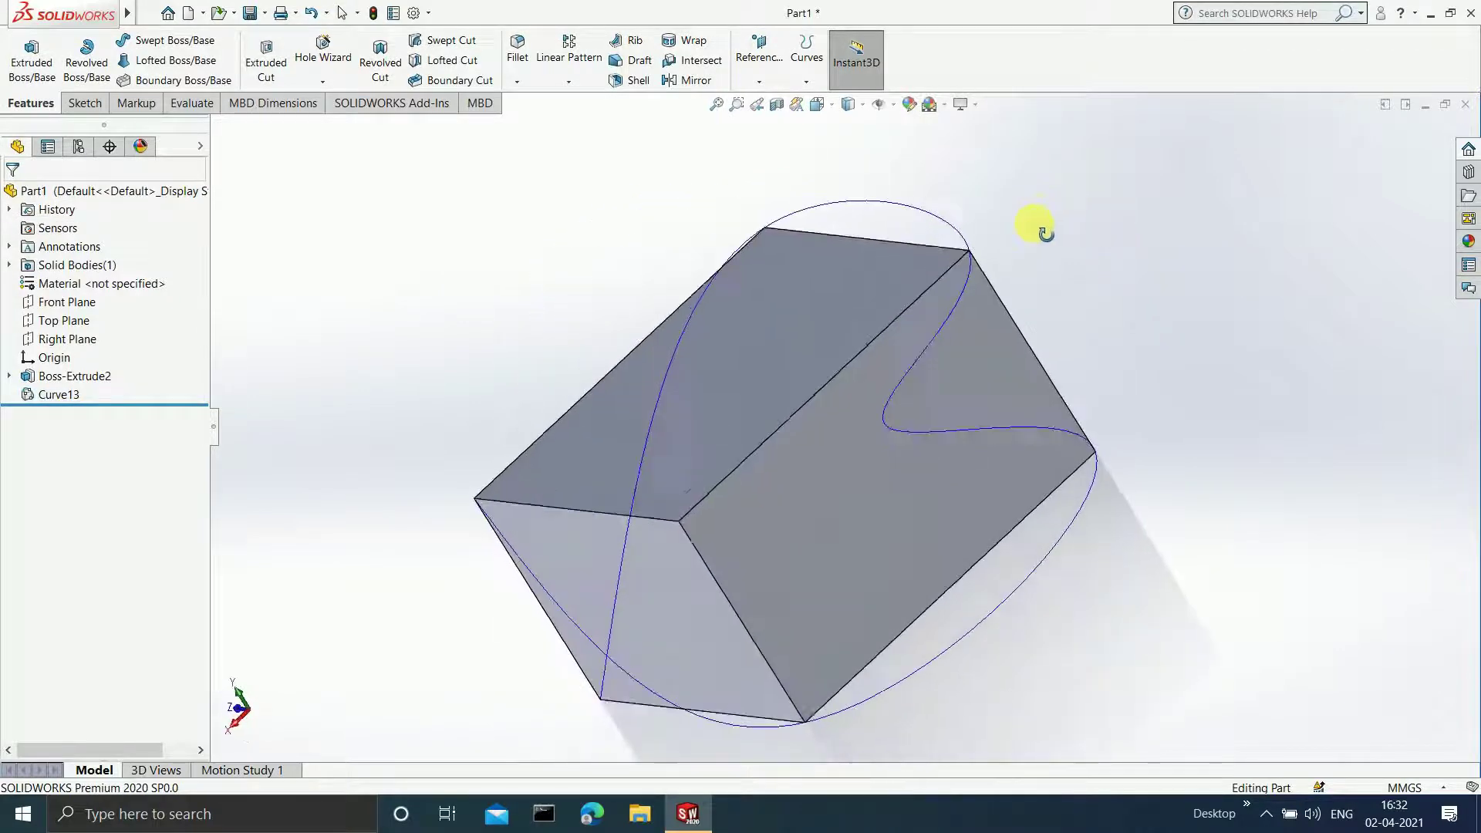
pyautogui.rightClick(111, 376)
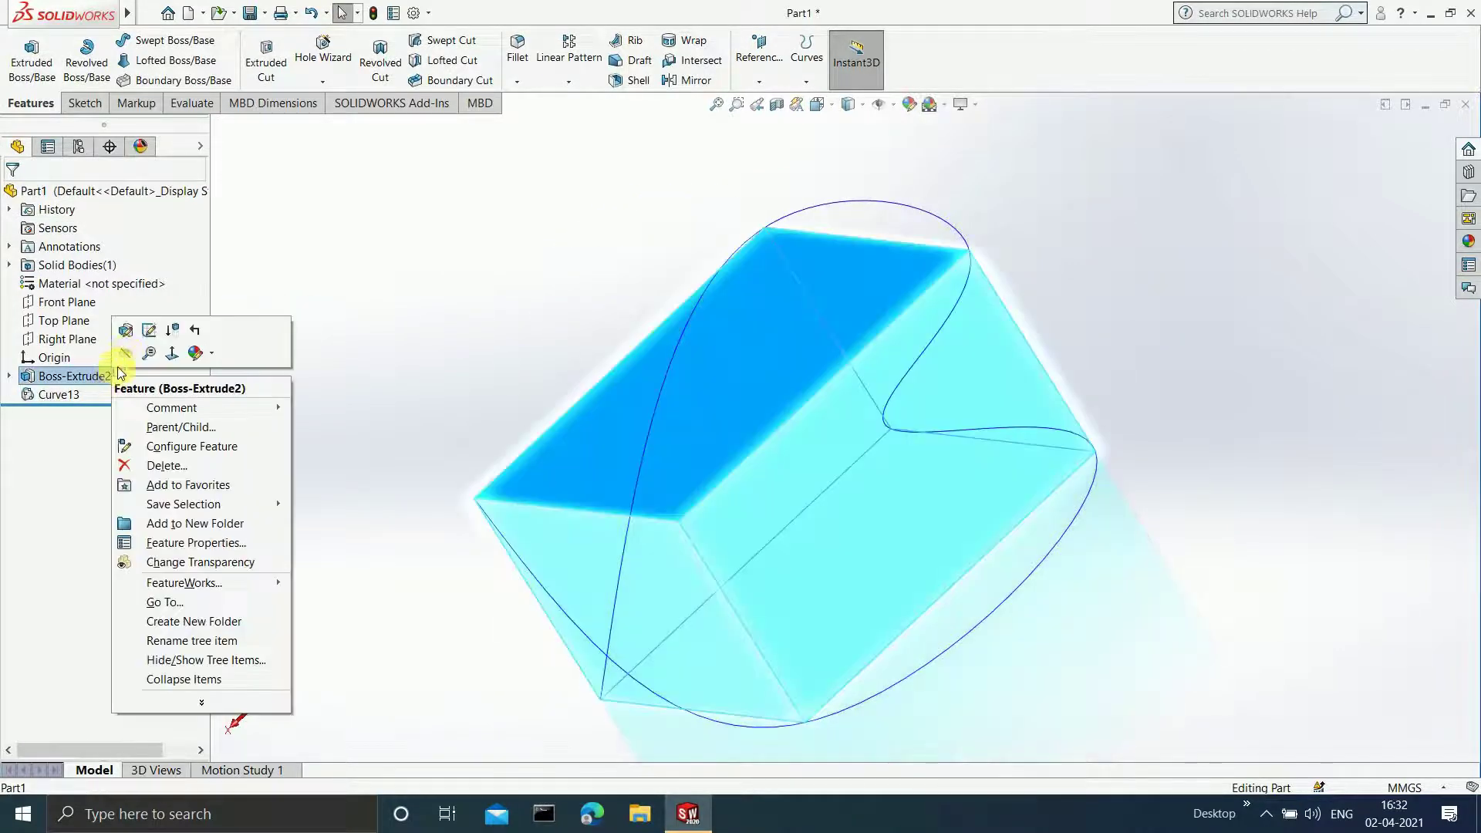
pyautogui.click(127, 355)
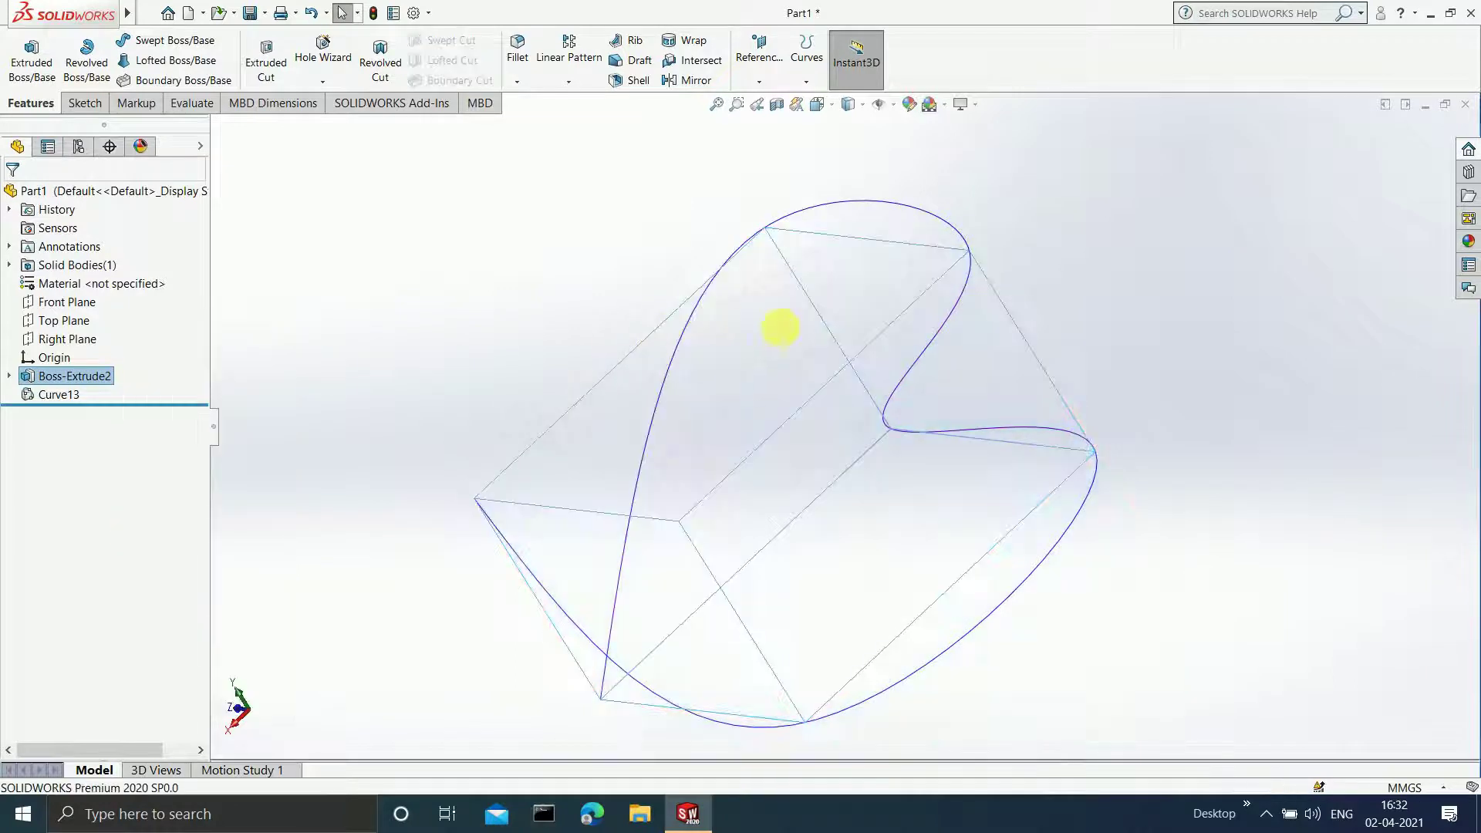
pyautogui.moveTo(1172, 293); pyautogui.dragTo(1252, 336, button='middle')
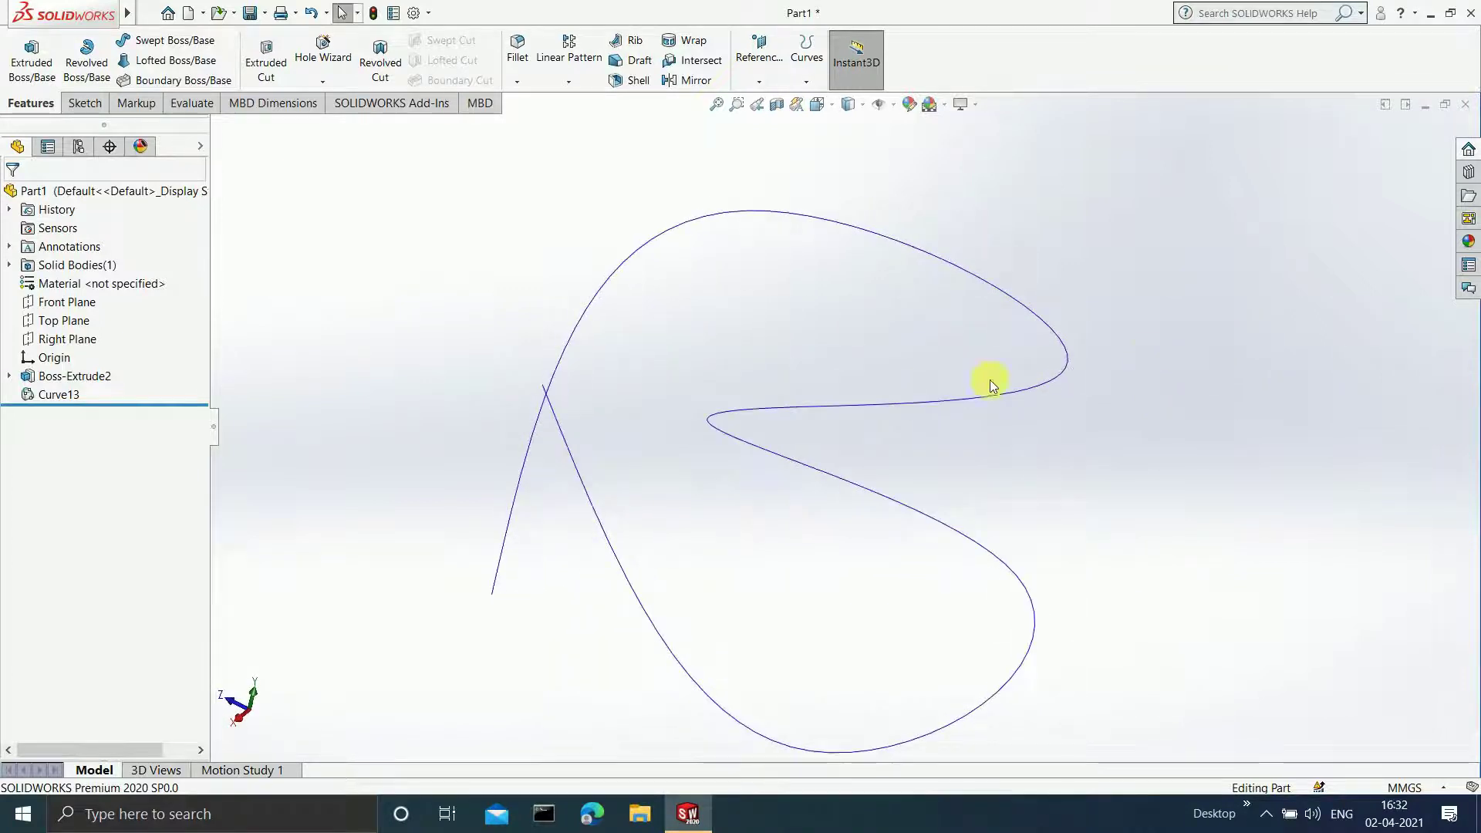
# - Show the Boss-Extrude2 box again and clear the selection
pyautogui.rightClick(77, 381)
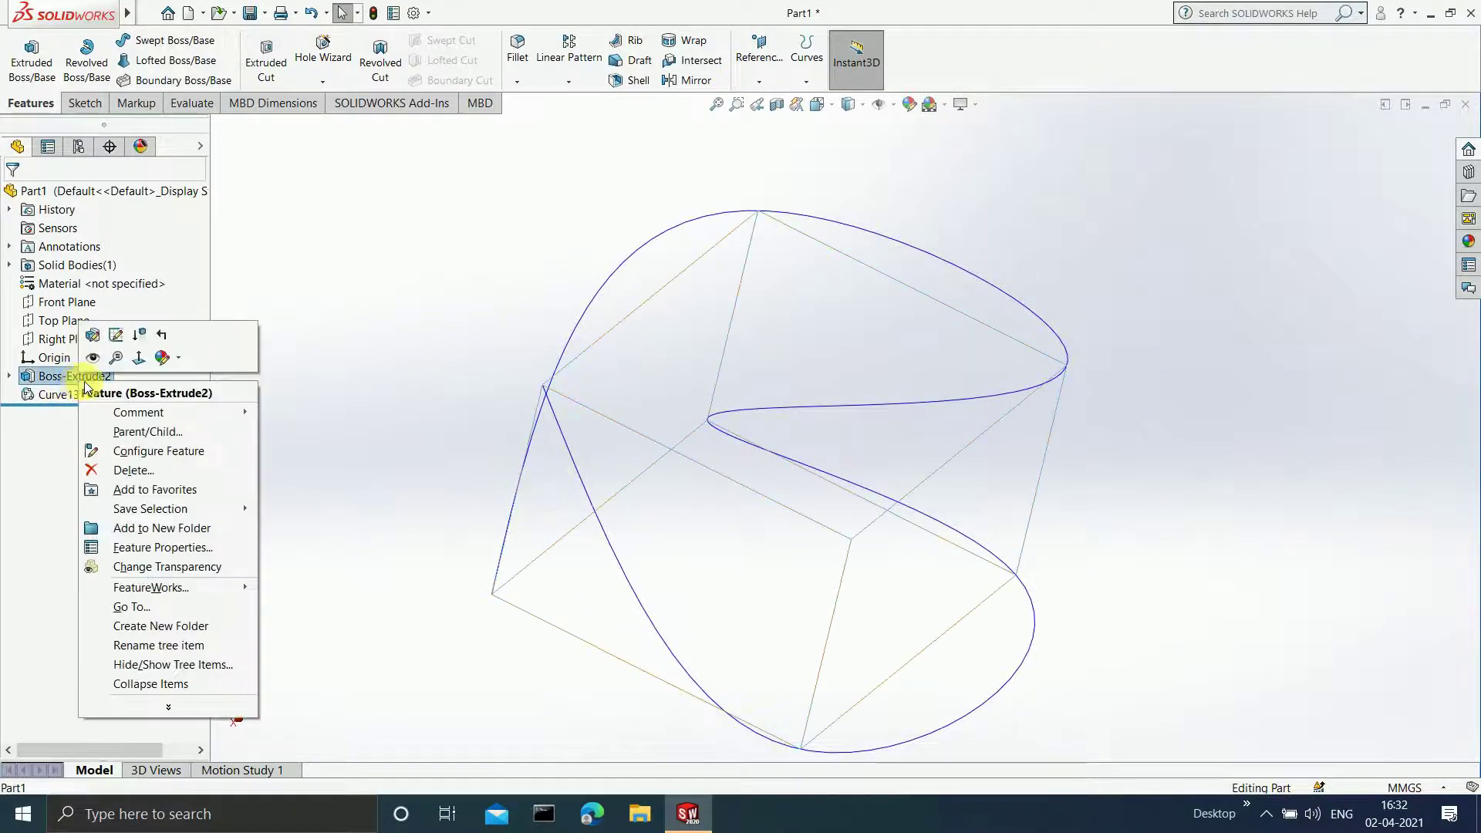
pyautogui.click(93, 357)
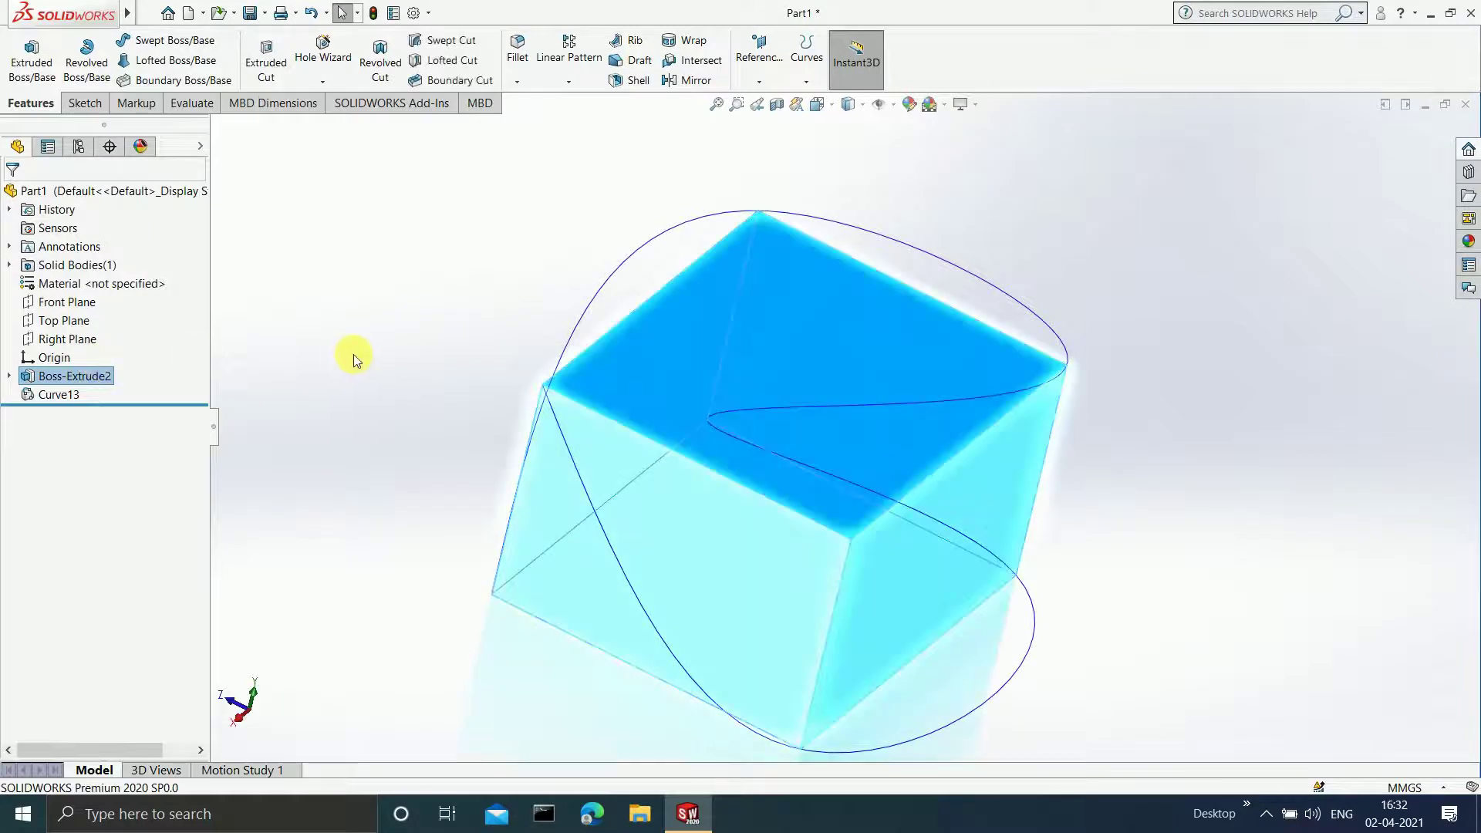
pyautogui.click(354, 353)
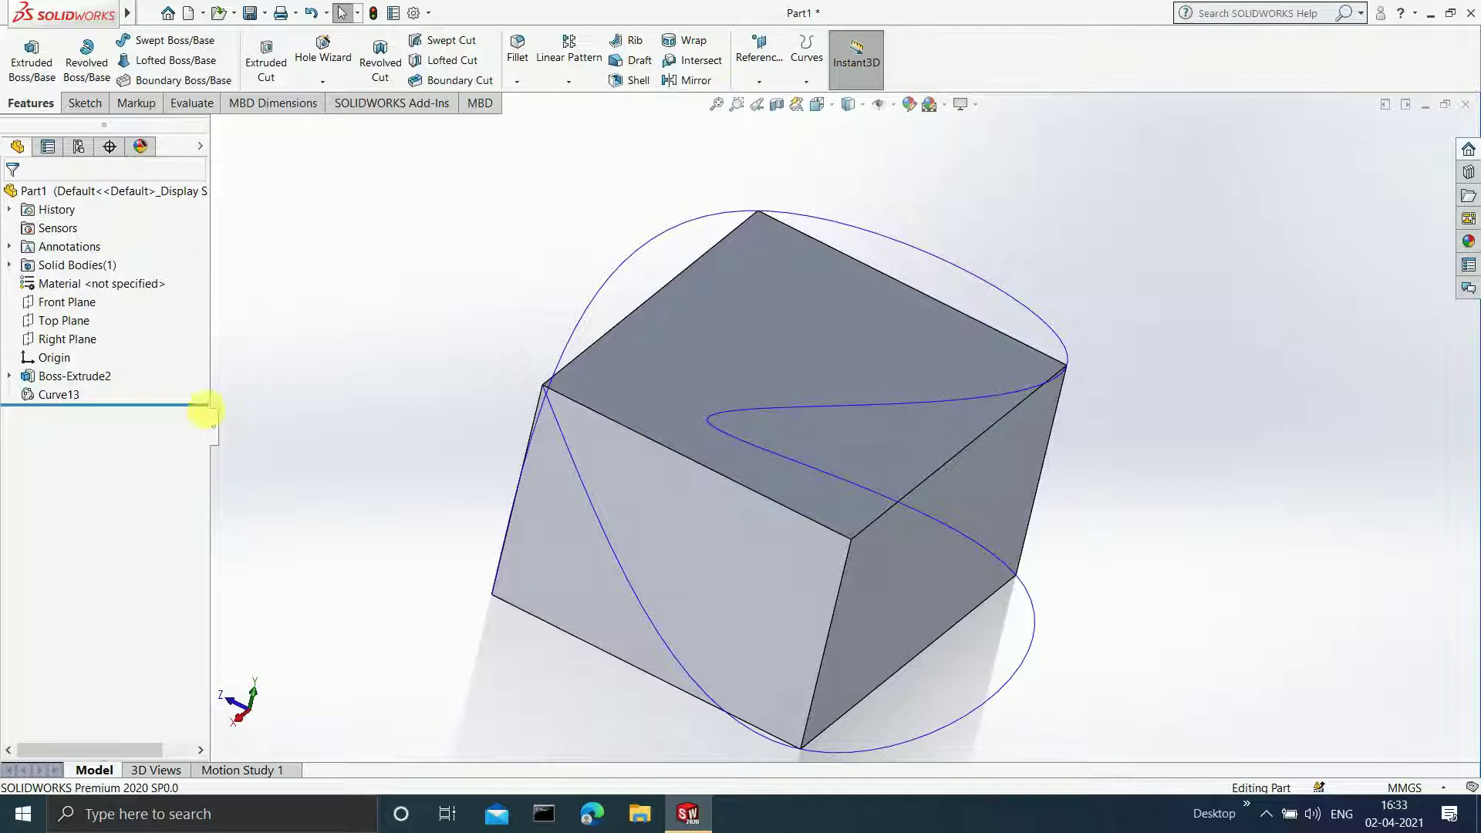
# - Delete Boss-Extrude2 along with its dependent Curve13
pyautogui.rightClick(81, 378)
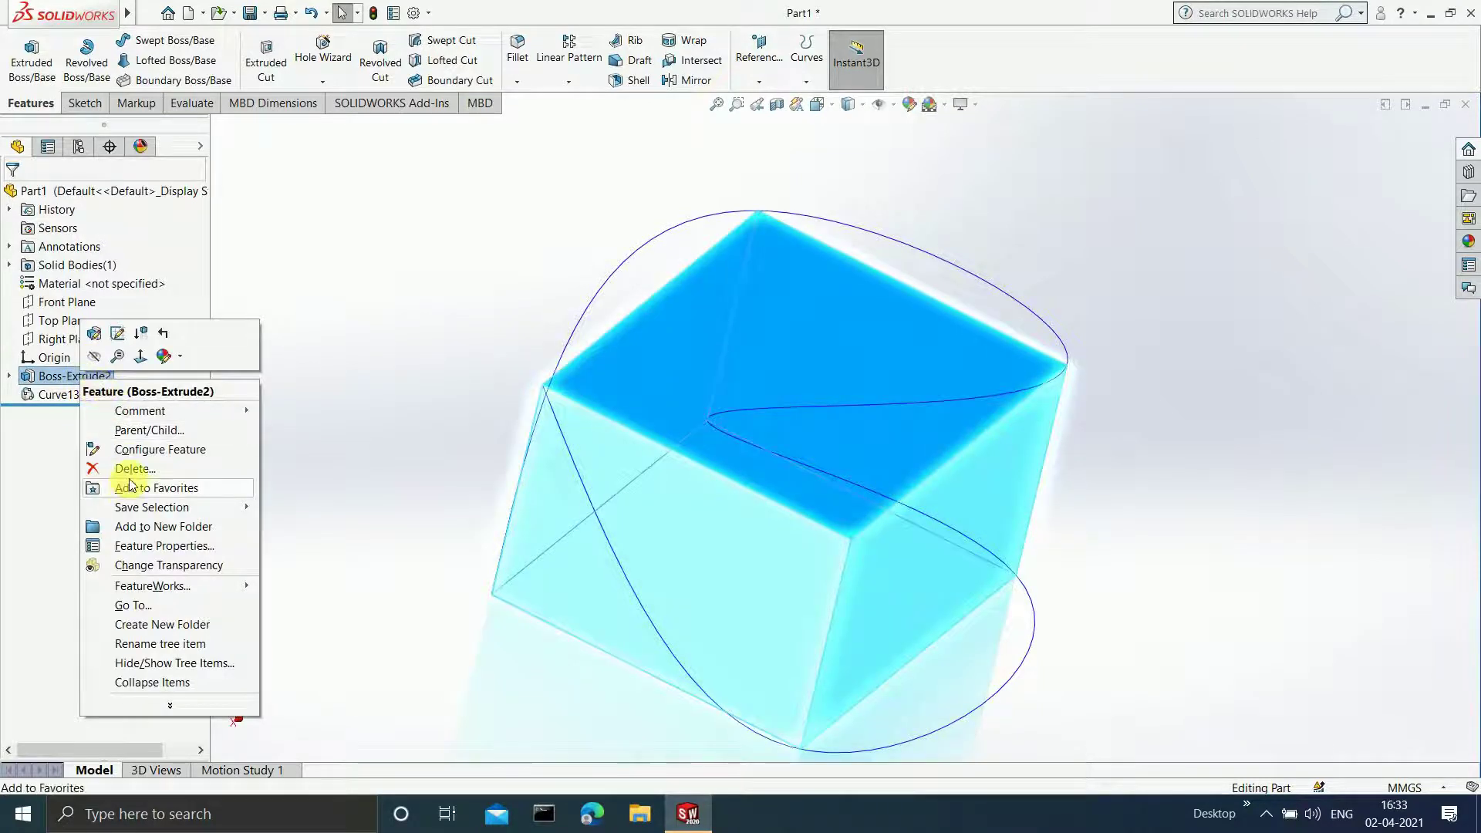
pyautogui.click(133, 472)
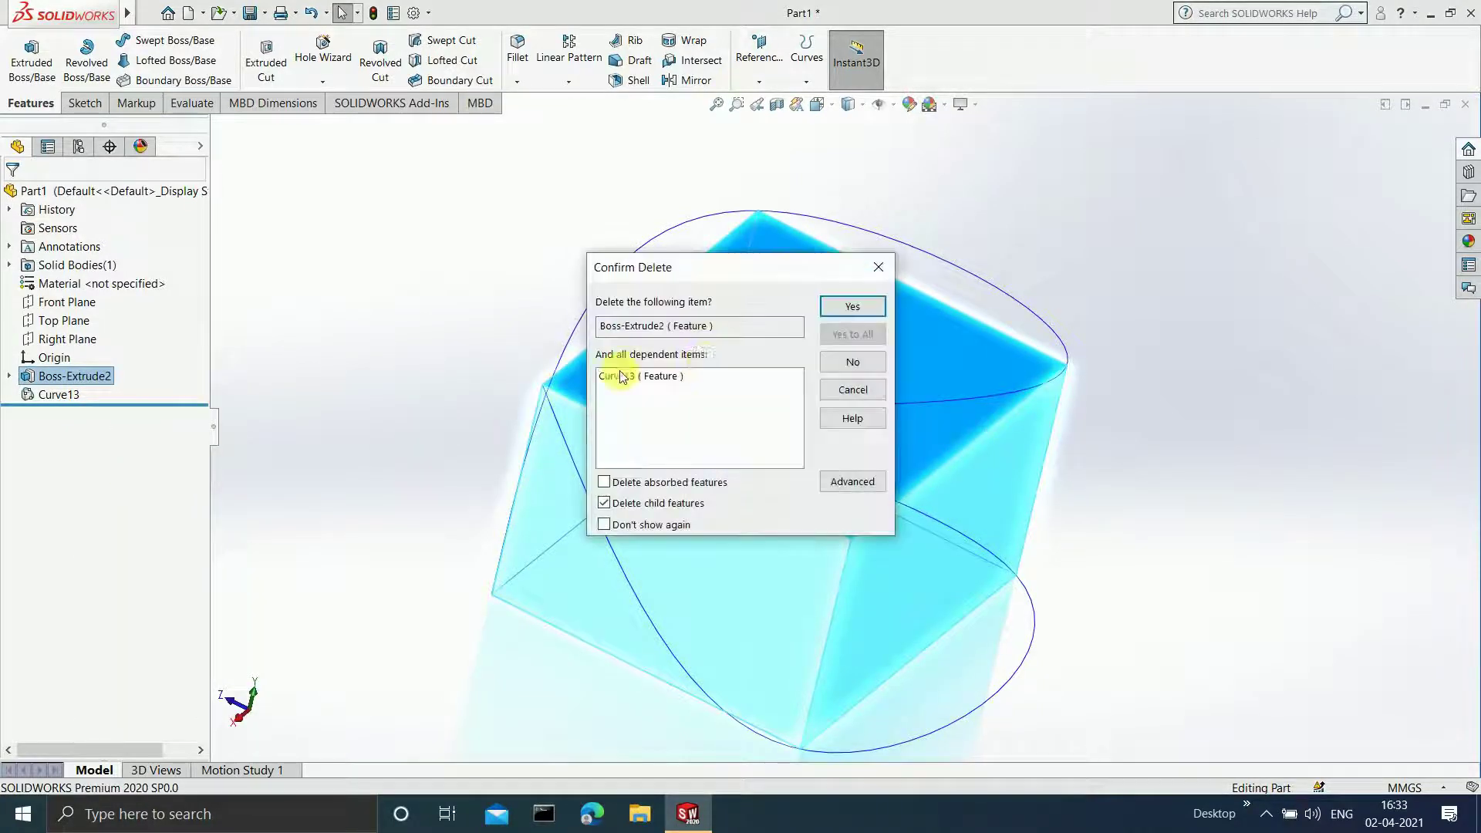
pyautogui.click(851, 309)
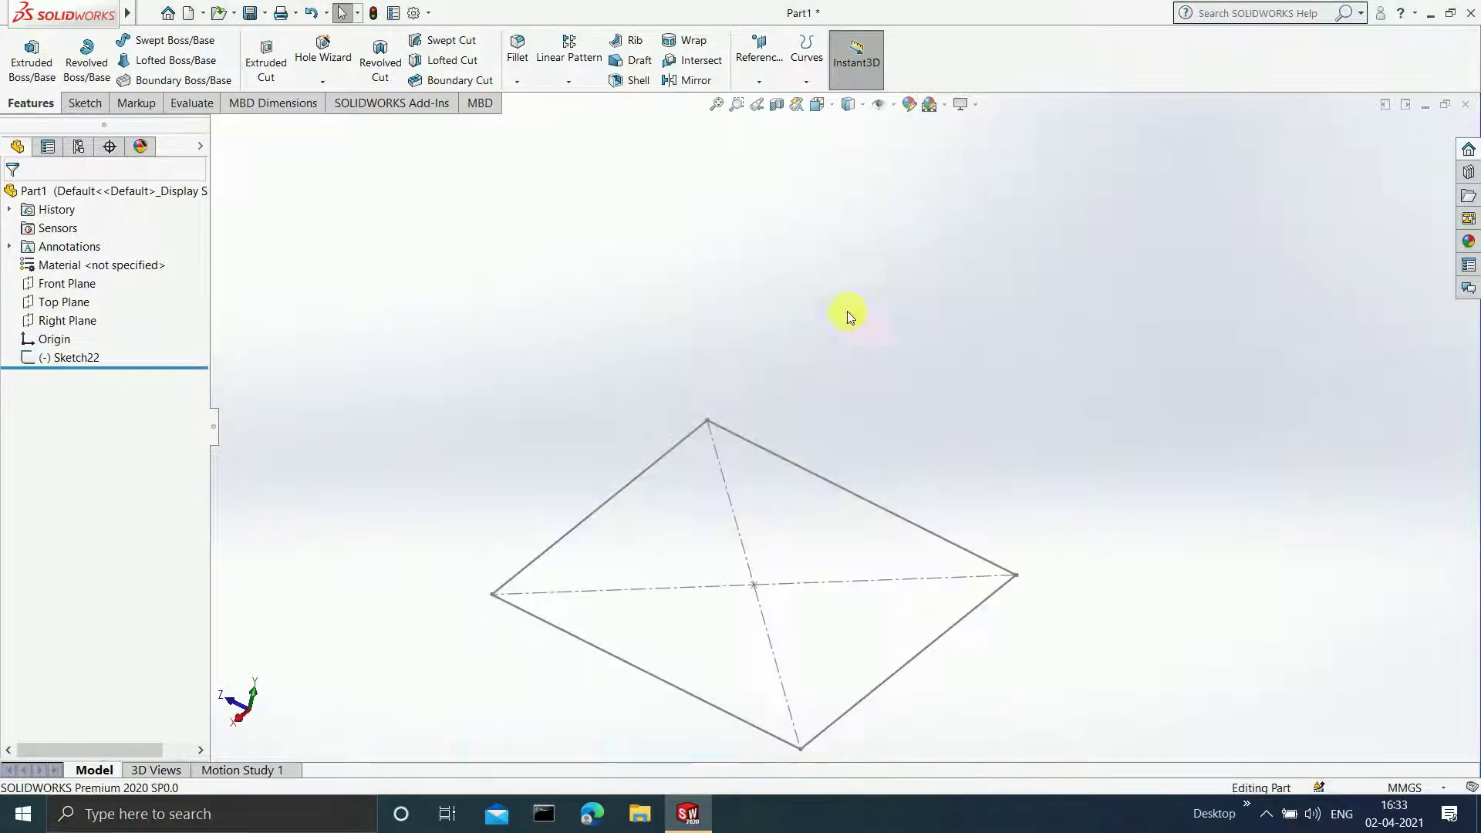
# - Delete Sketch22
pyautogui.click(85, 357)
pyautogui.rightClick(84, 357)
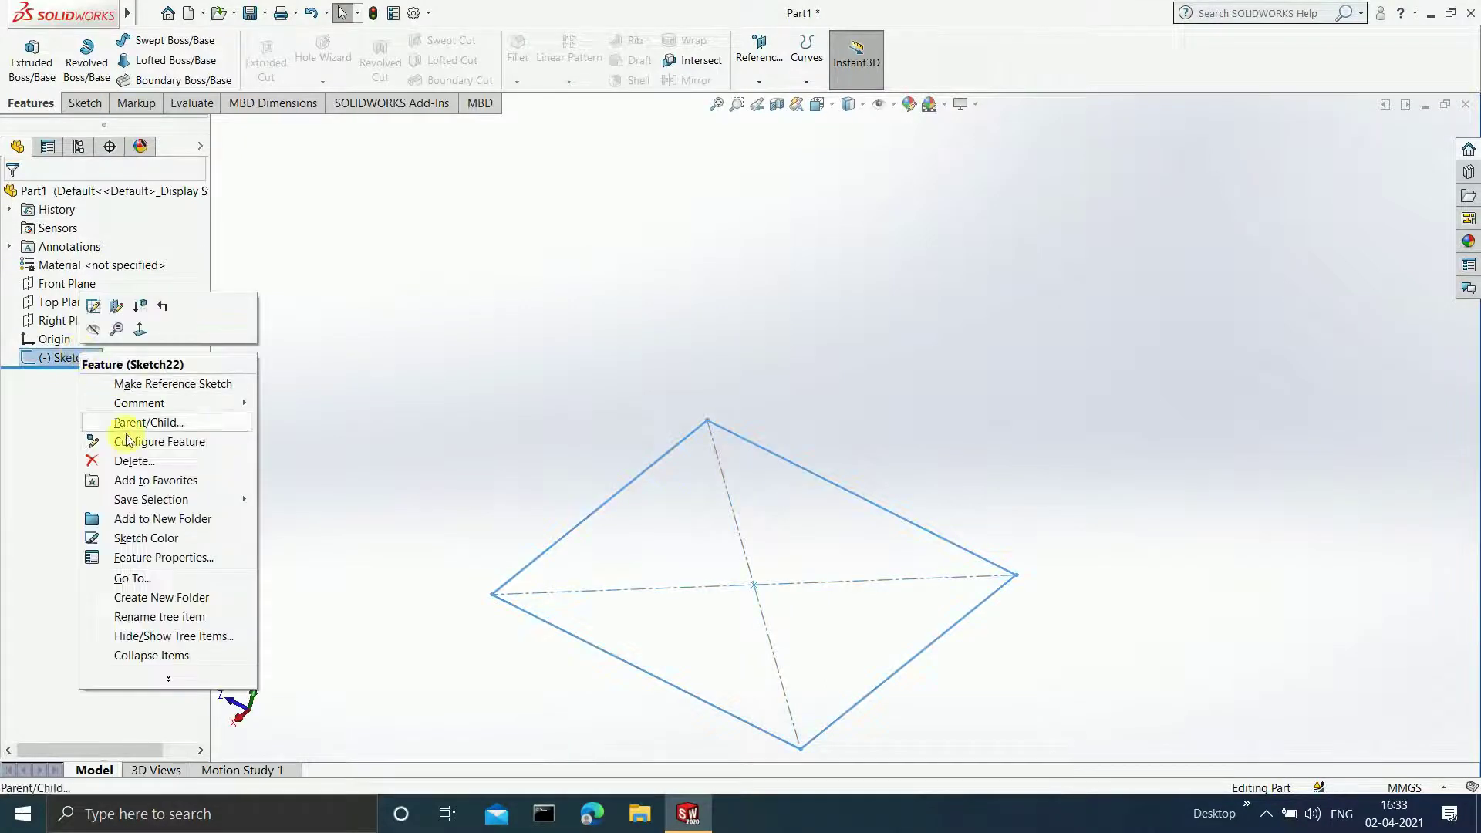
pyautogui.click(127, 455)
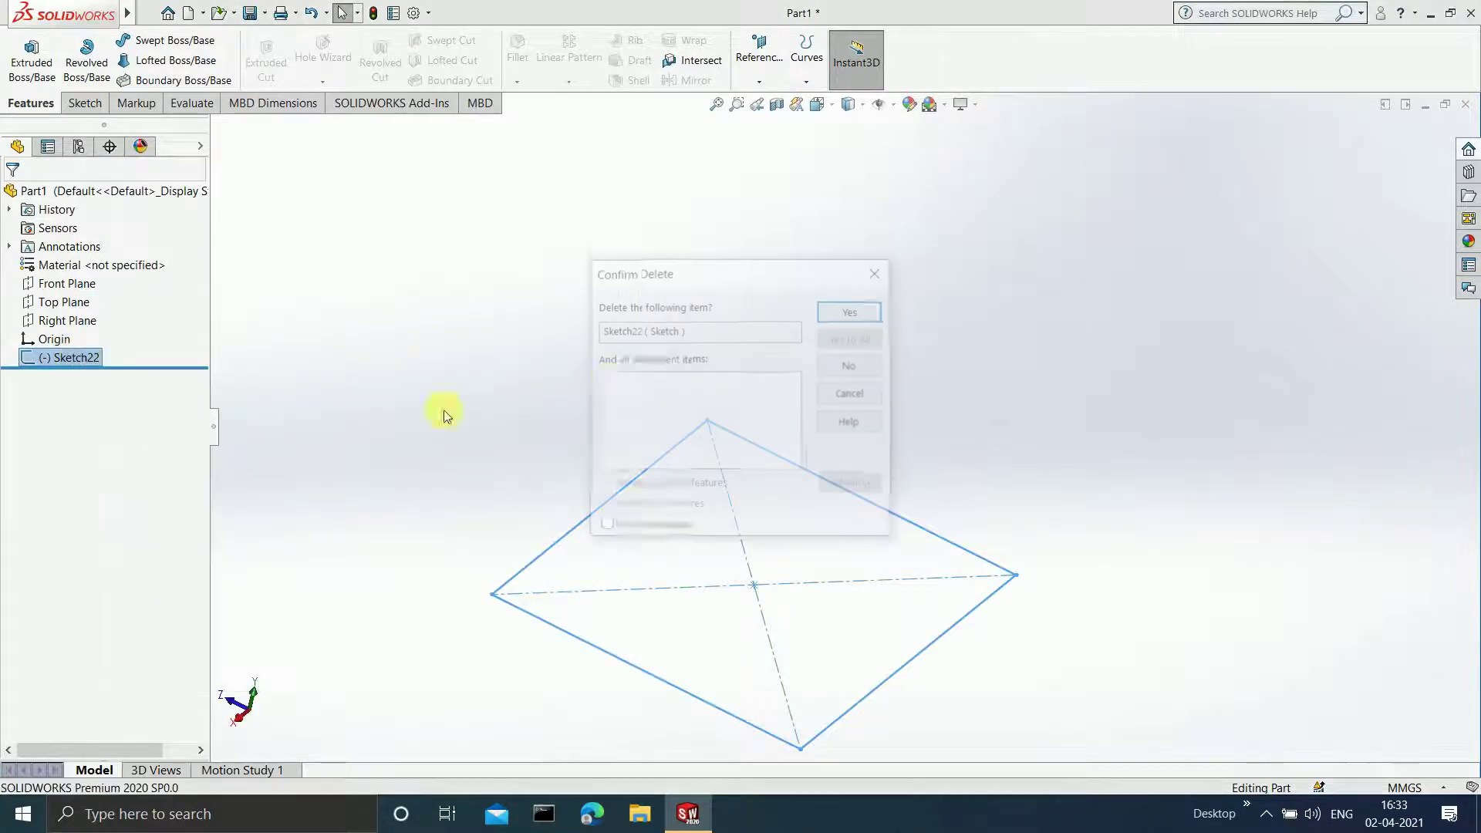
pyautogui.click(851, 309)
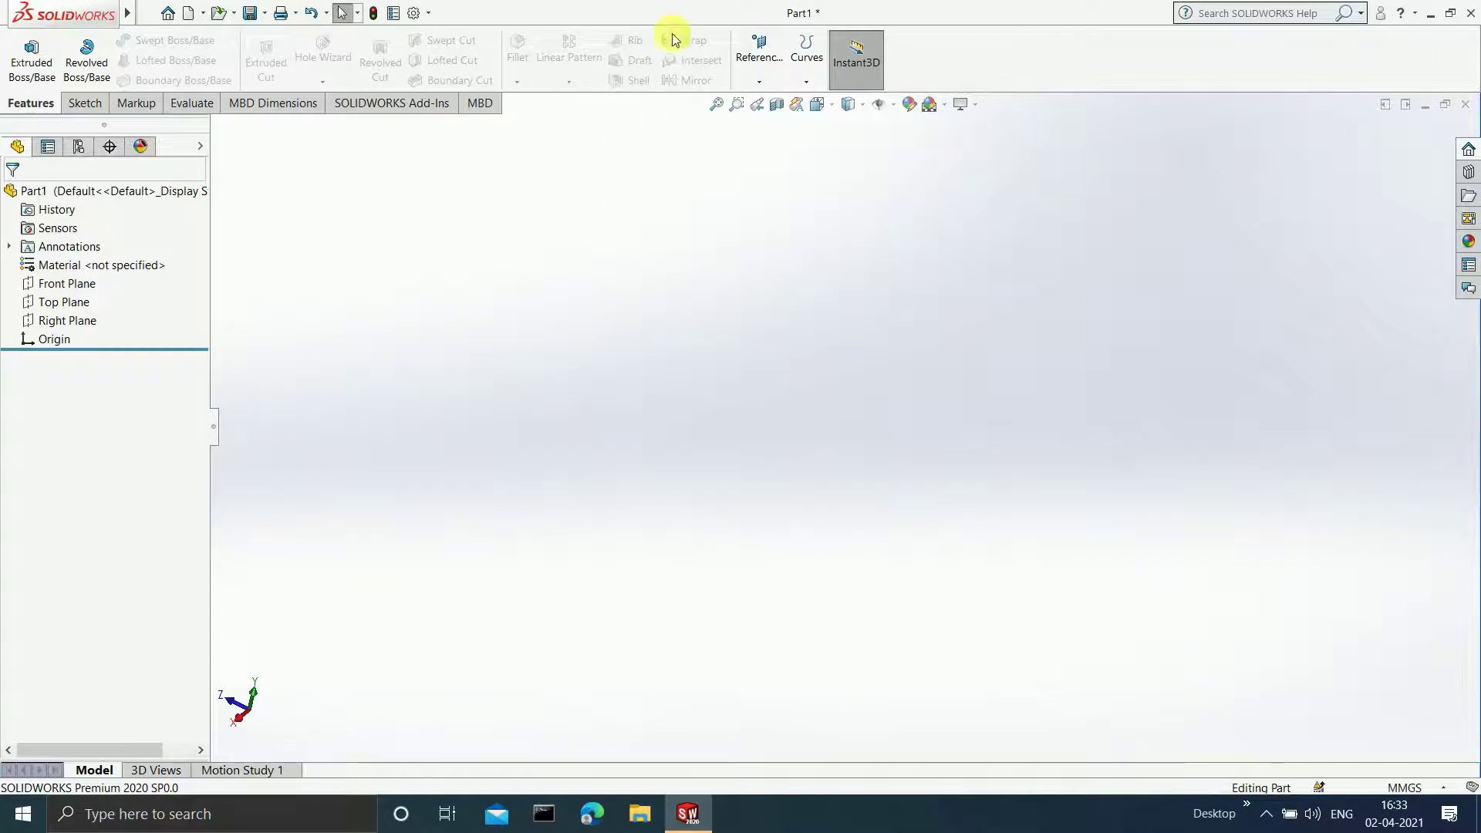
# - Start a sketch on the Top Plane, viewed face-on, with the Point tool active
pyautogui.click(55, 303)
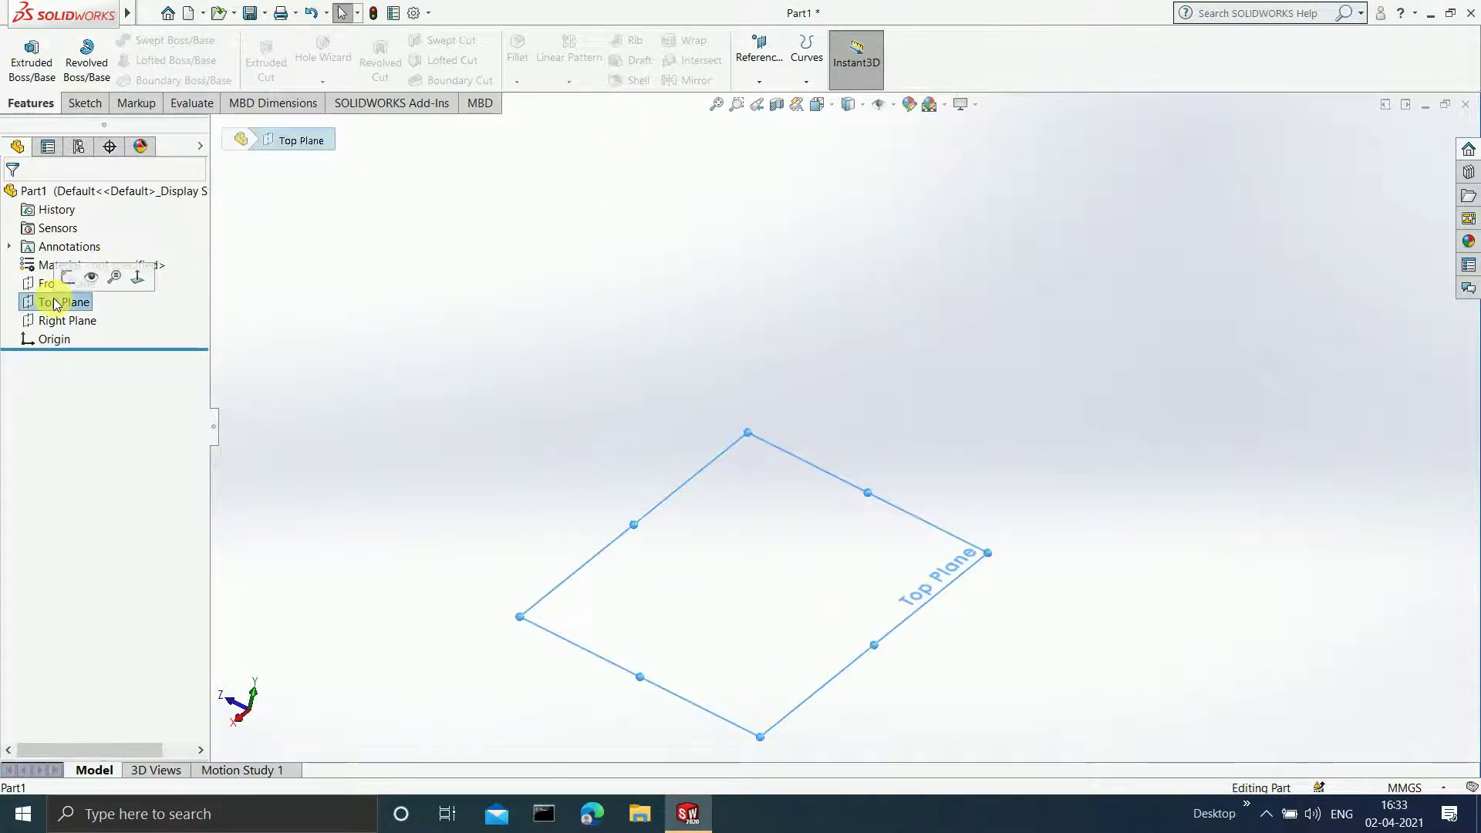
pyautogui.hotkey('ctrl', '8')
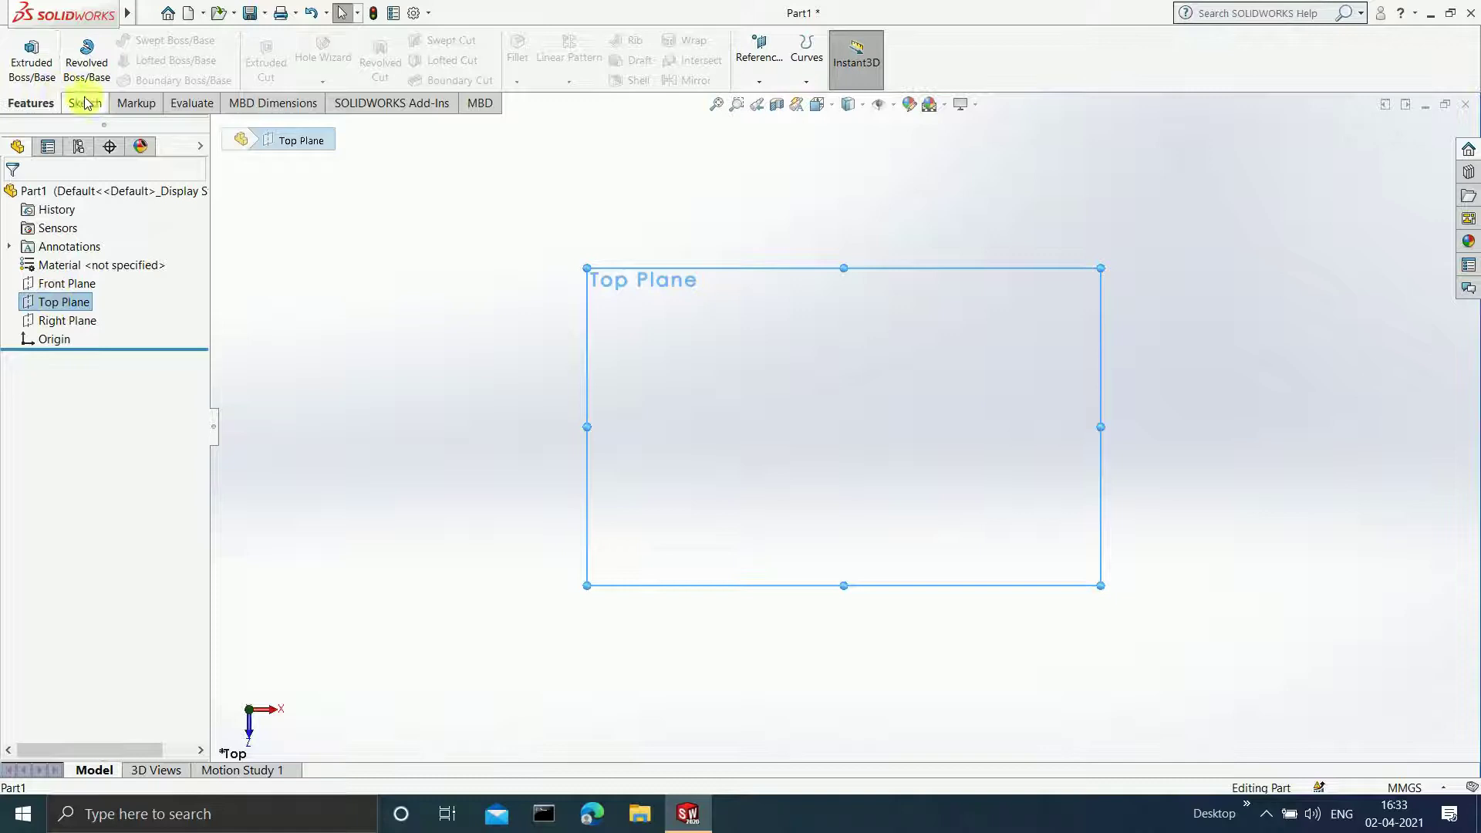
pyautogui.click(85, 103)
pyautogui.click(23, 50)
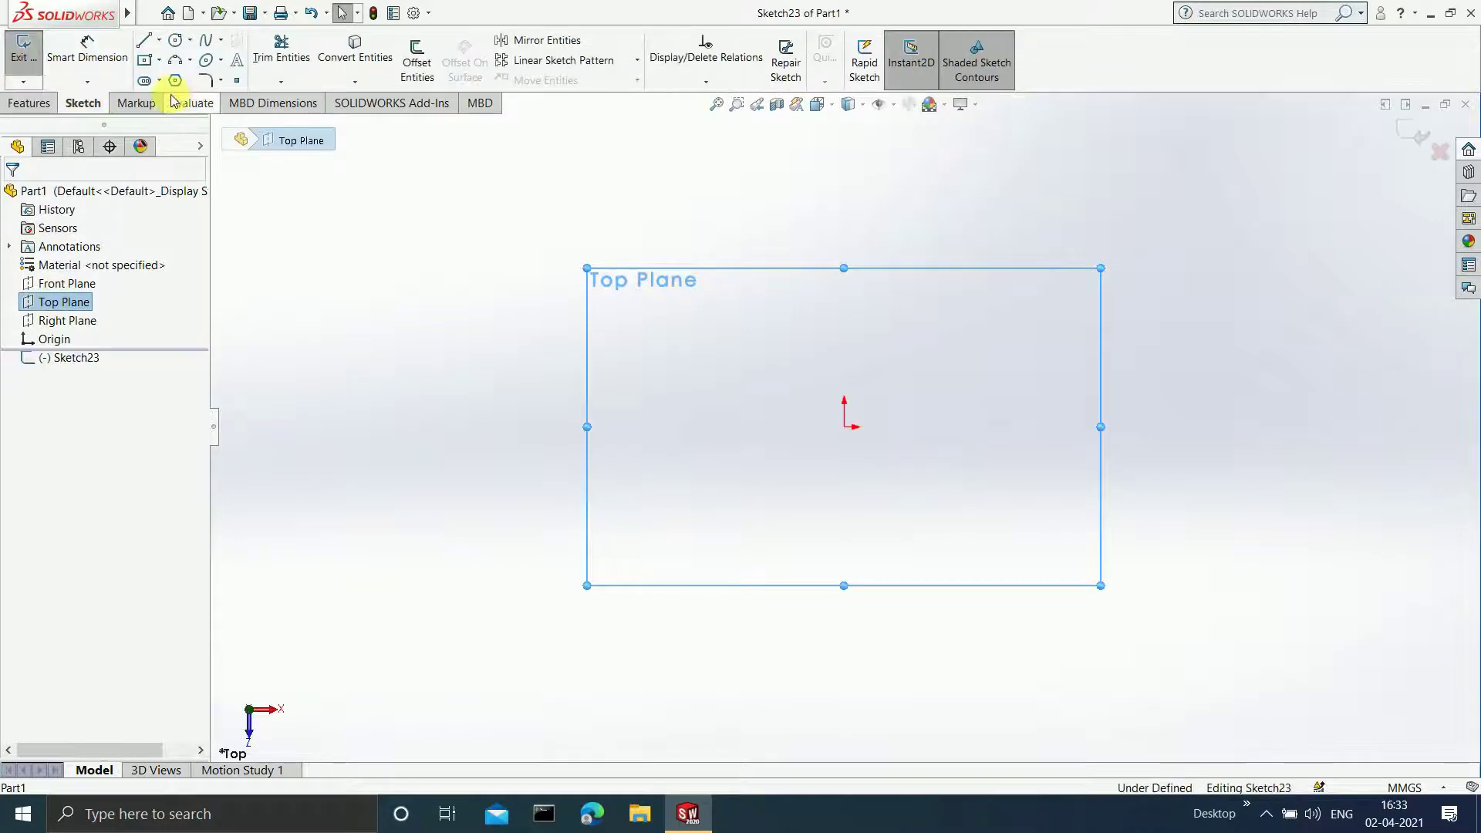
pyautogui.click(236, 82)
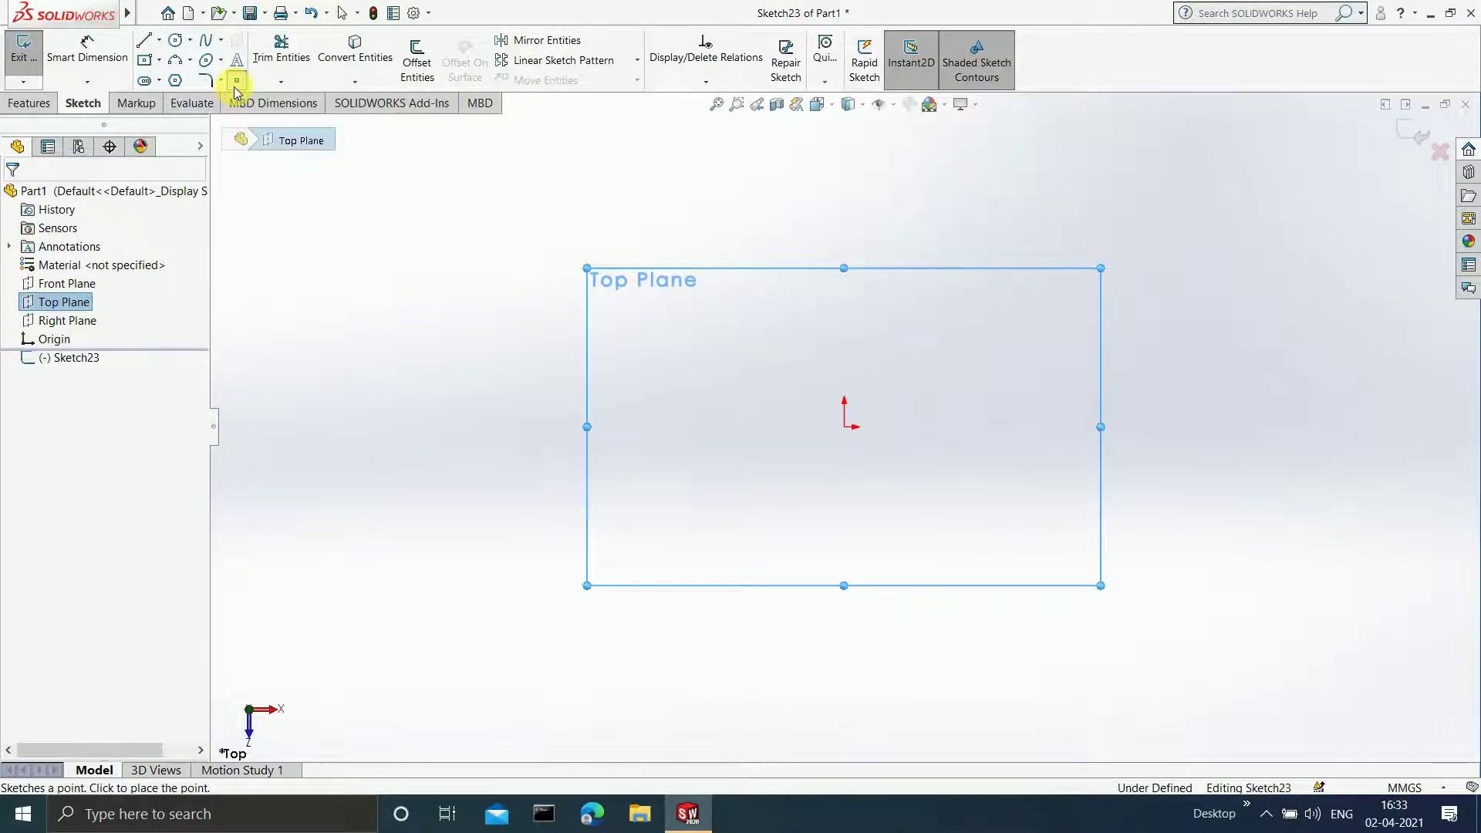
# - Place seven scattered points in Sketch23 and exit the sketch
pyautogui.click(1021, 286)
pyautogui.click(628, 292)
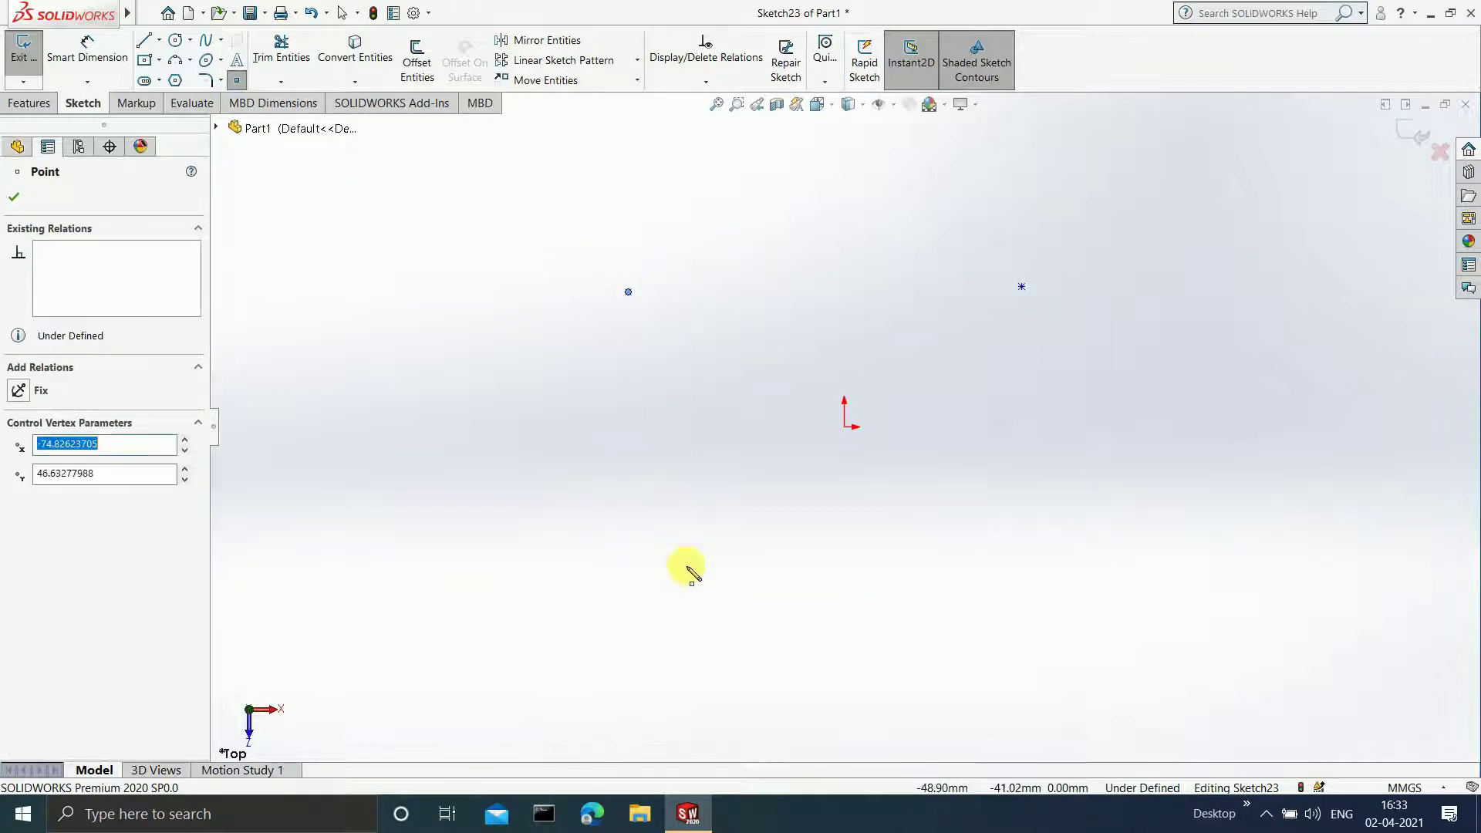
pyautogui.click(738, 549)
pyautogui.click(1074, 527)
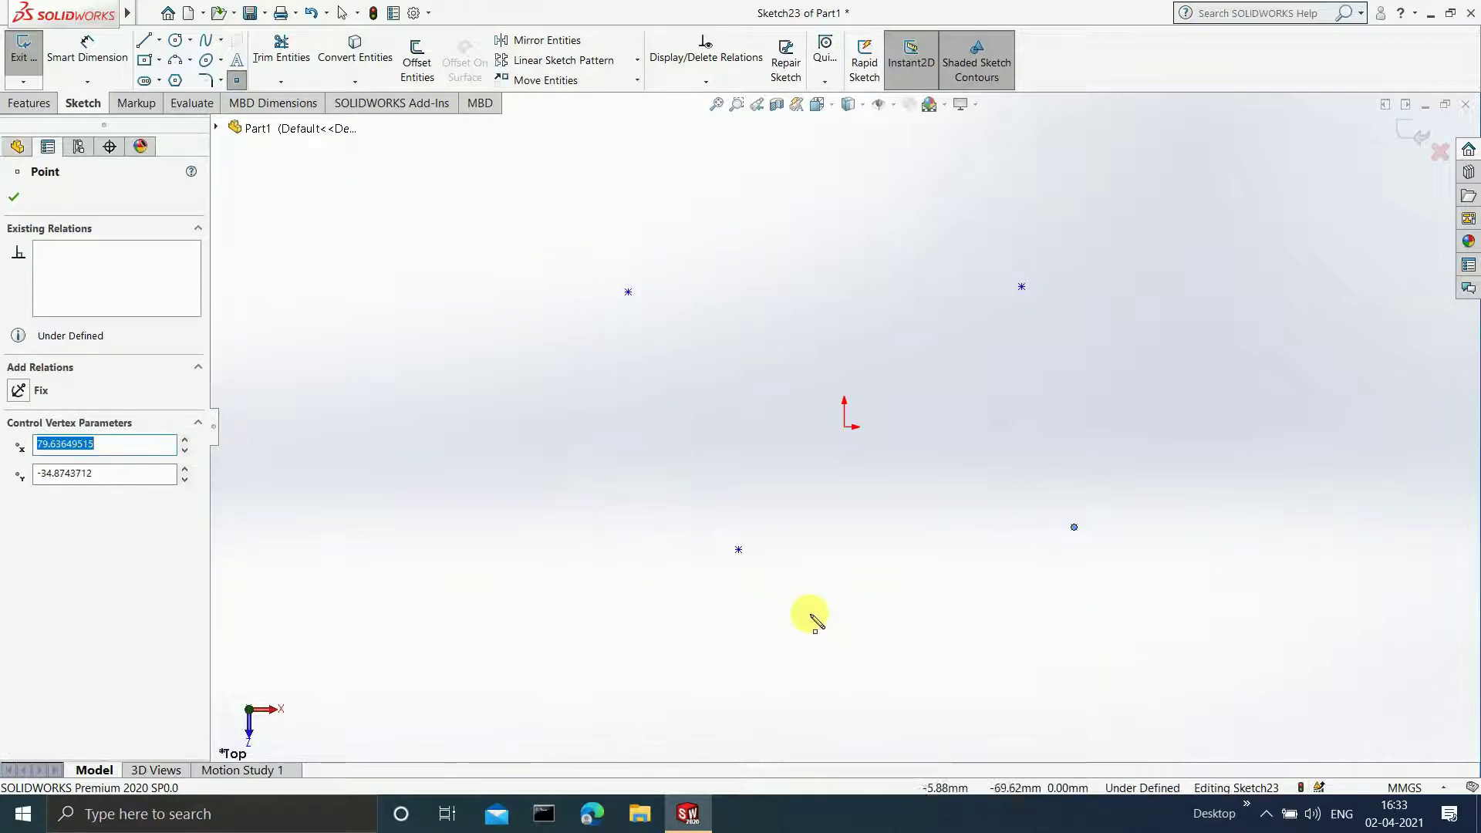
pyautogui.click(944, 157)
pyautogui.click(501, 495)
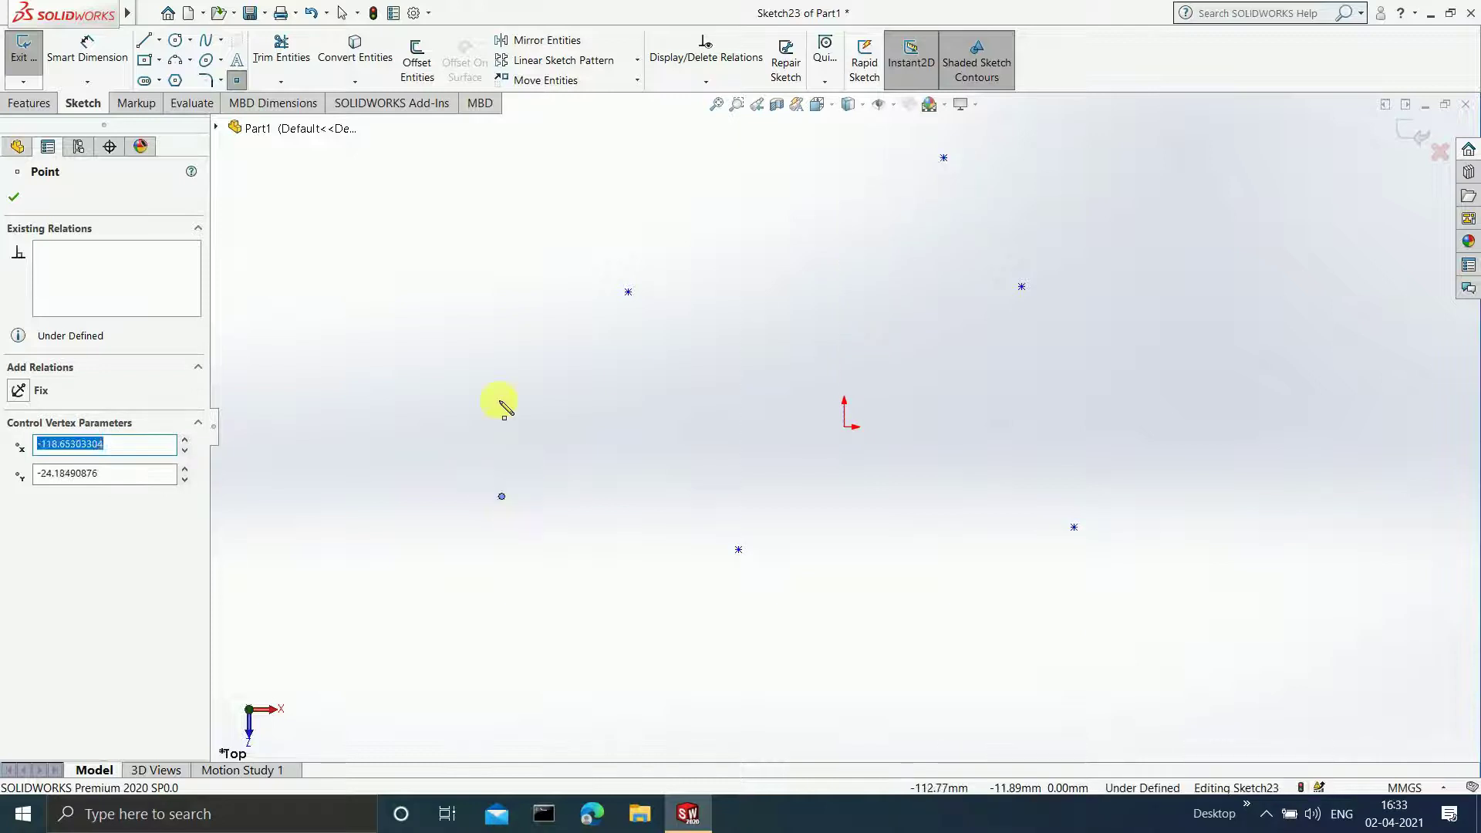
pyautogui.click(488, 232)
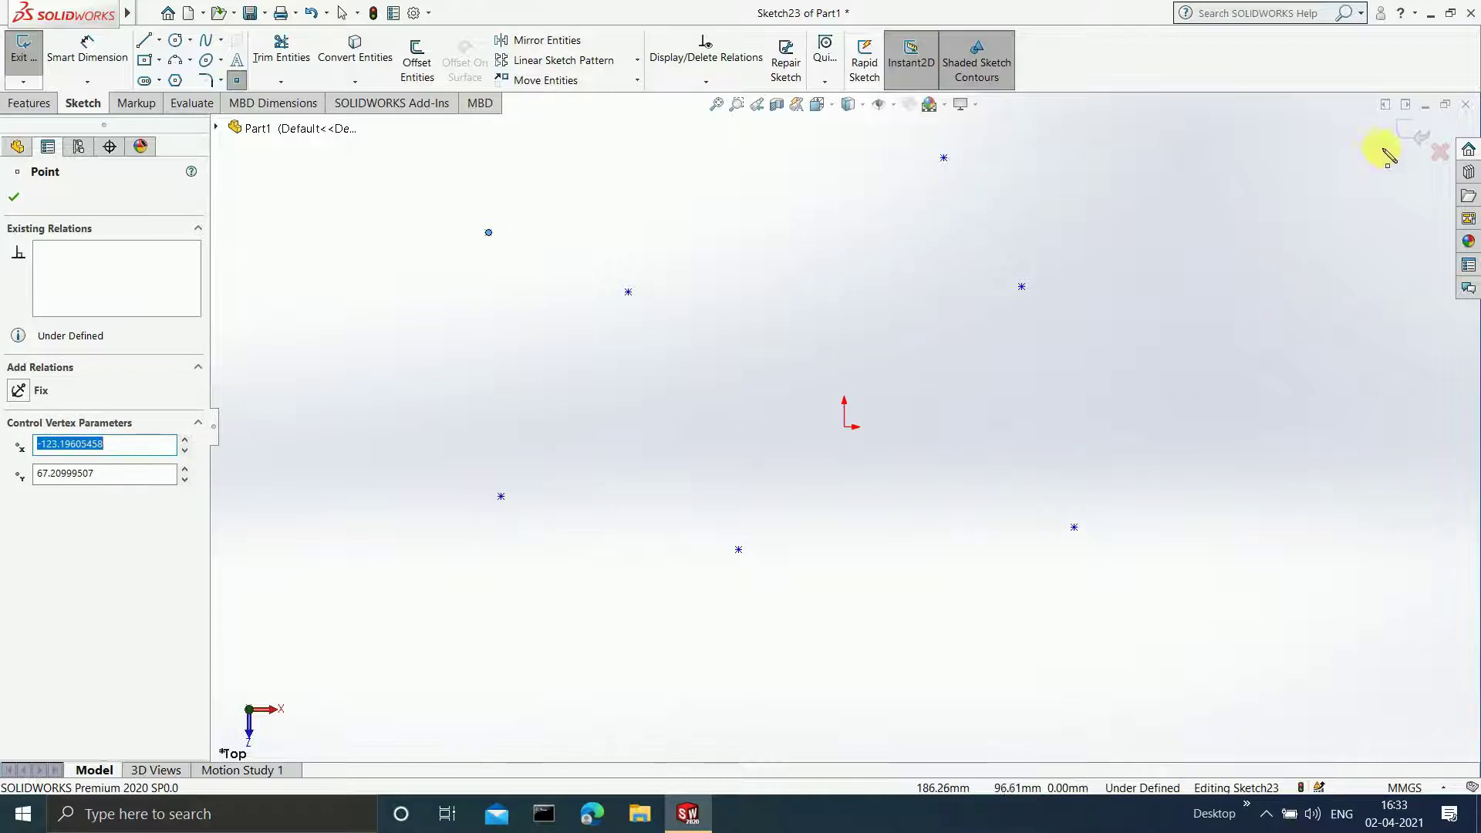
pyautogui.click(1416, 130)
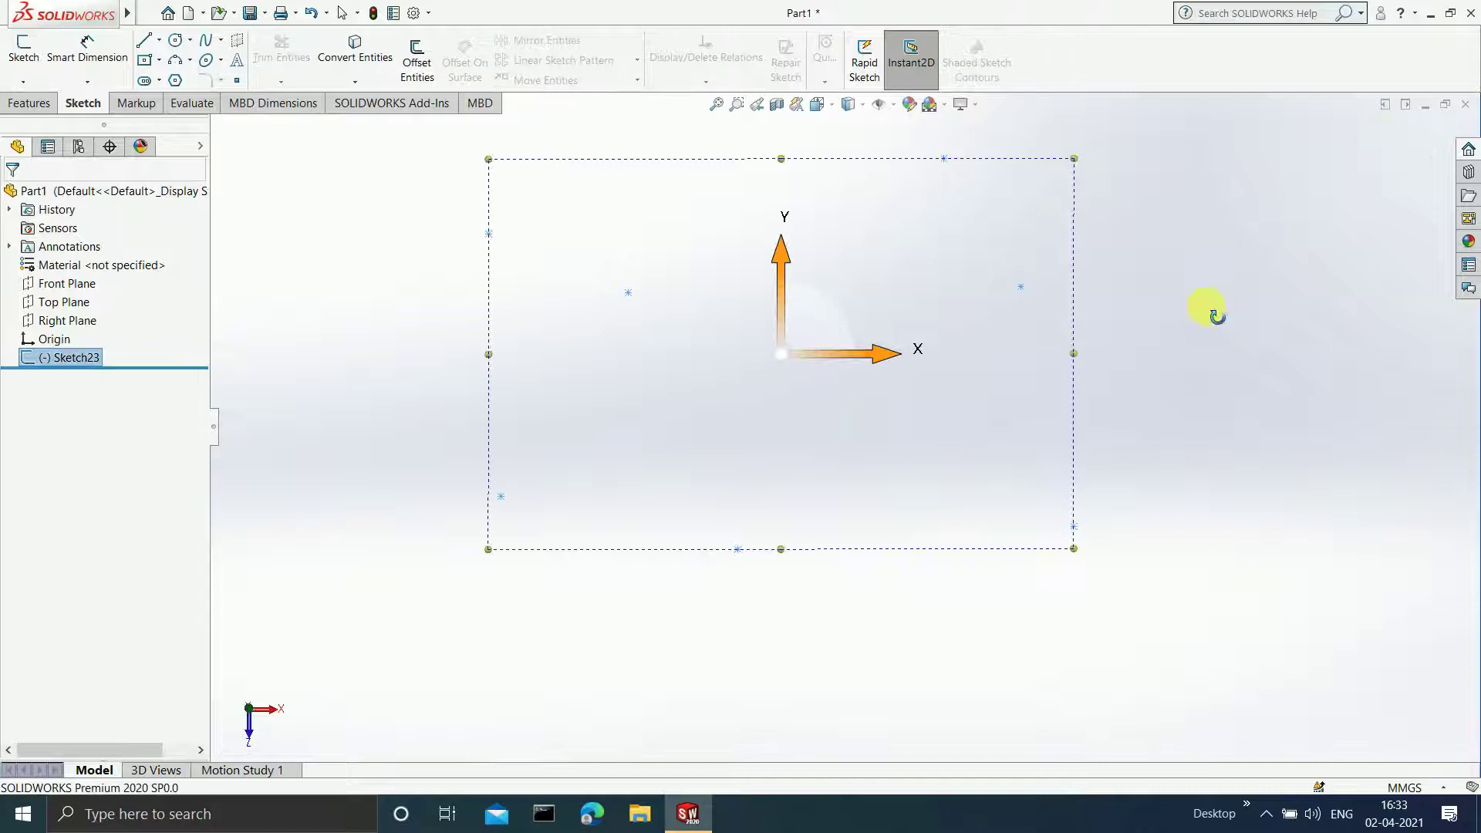
# - Tilt the view to check the Sketch23 points, then orient Front Plane face-on
pyautogui.moveTo(1213, 312)
pyautogui.mouseDown(button='middle')
pyautogui.moveTo(1124, 298)
pyautogui.moveTo(1149, 301)
pyautogui.moveTo(1124, 225)
pyautogui.moveTo(1034, 308)
pyautogui.moveTo(1043, 322)
pyautogui.mouseUp(button='middle')
pyautogui.click(1187, 294)
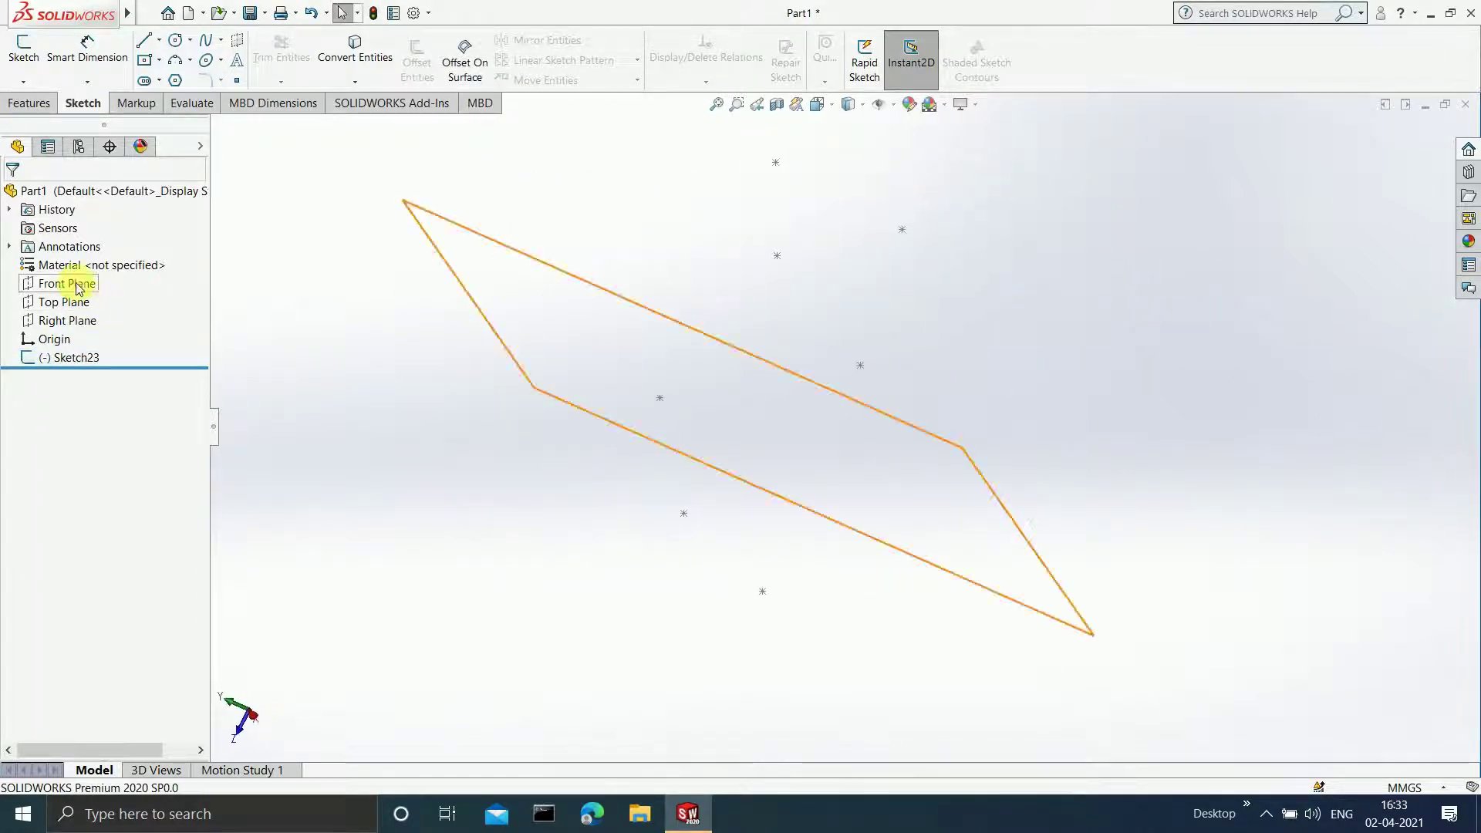
pyautogui.click(87, 286)
pyautogui.hotkey('ctrl', '8')
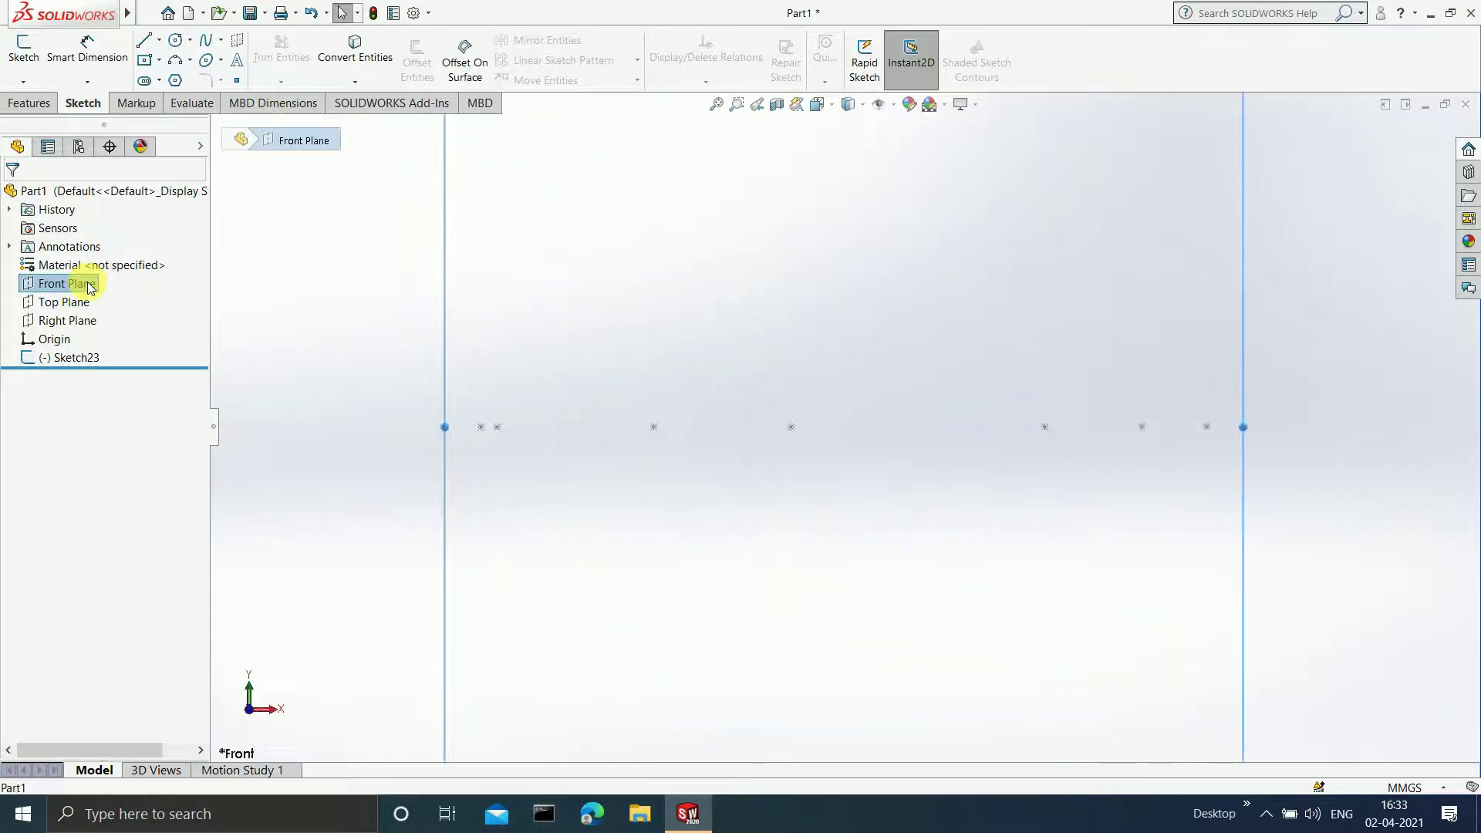
pyautogui.hotkey('alt', 'f')
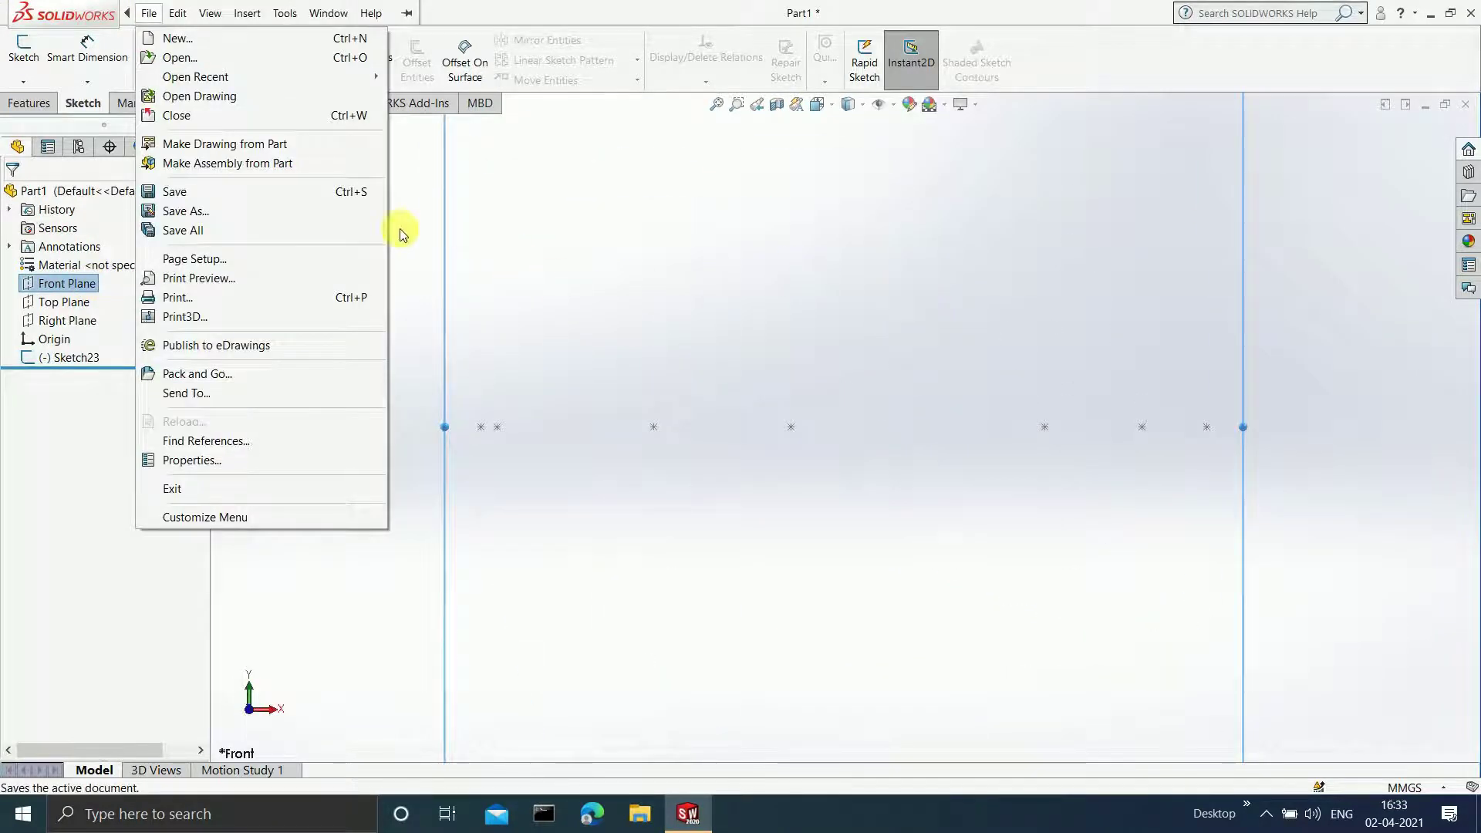
pyautogui.press('Escape')
pyautogui.press('Escape')
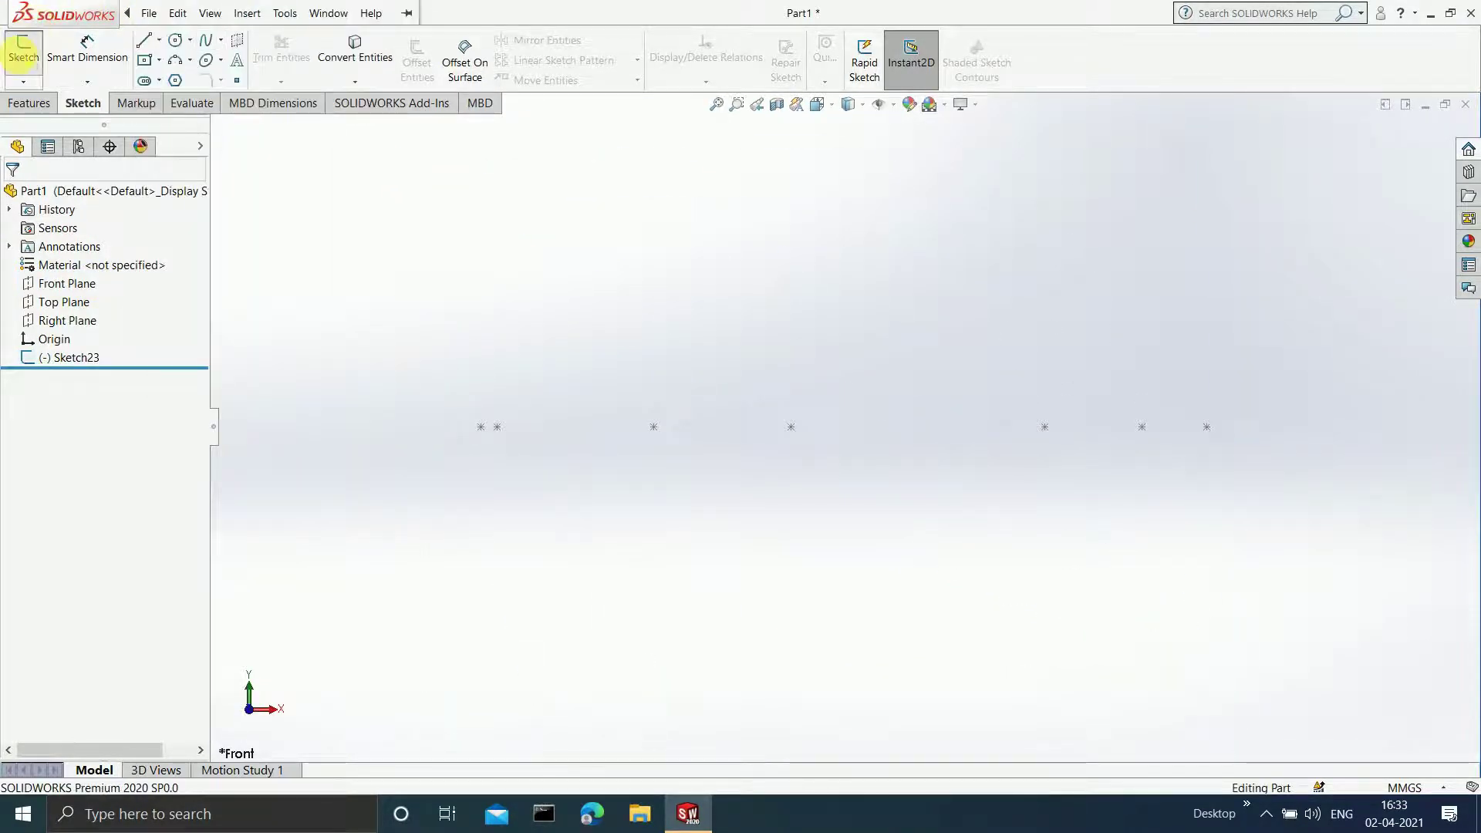
# - Start Sketch24 on Front Plane with the Point tool active
pyautogui.click(23, 48)
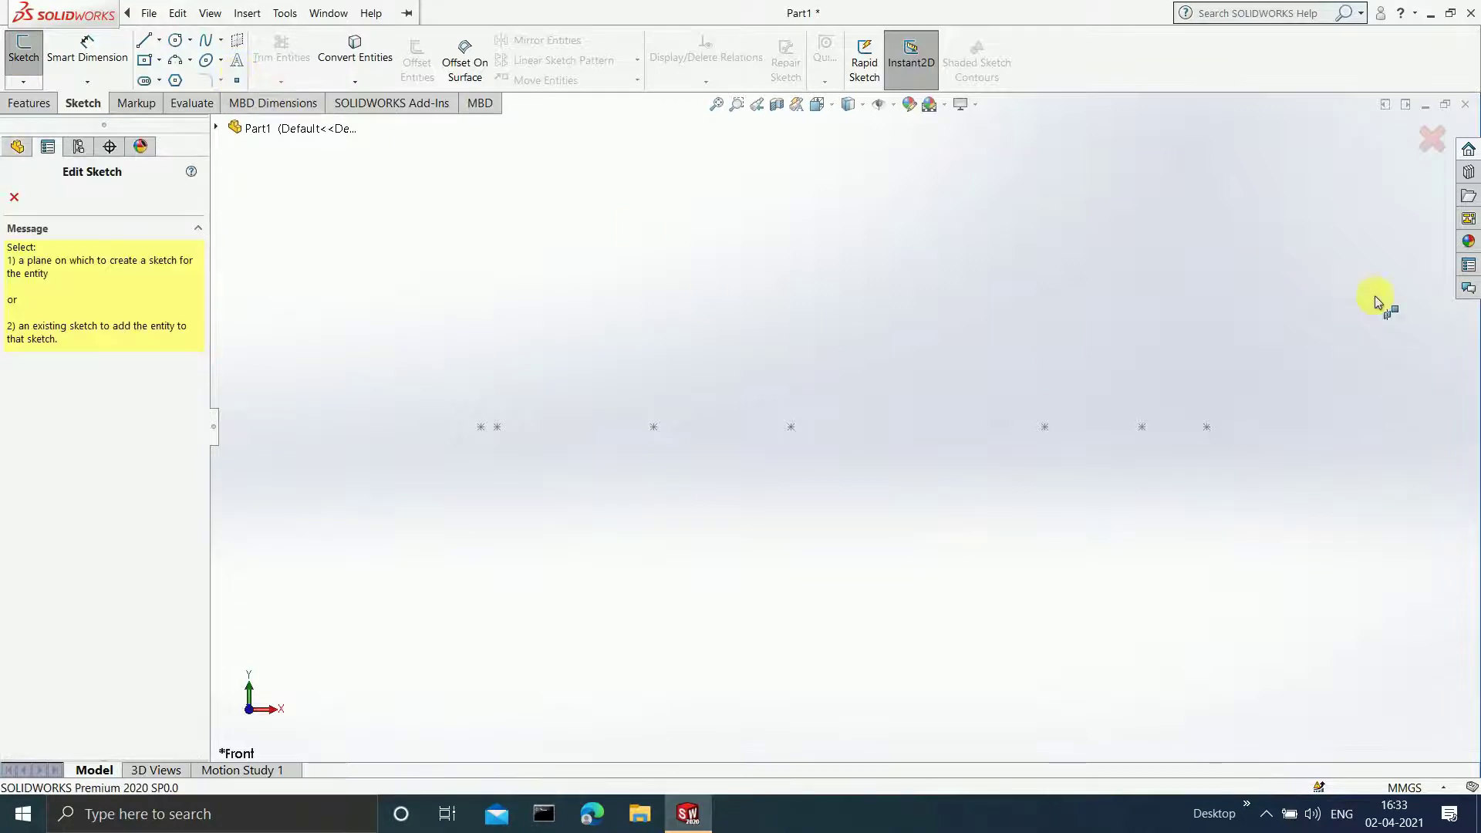
pyautogui.click(1429, 140)
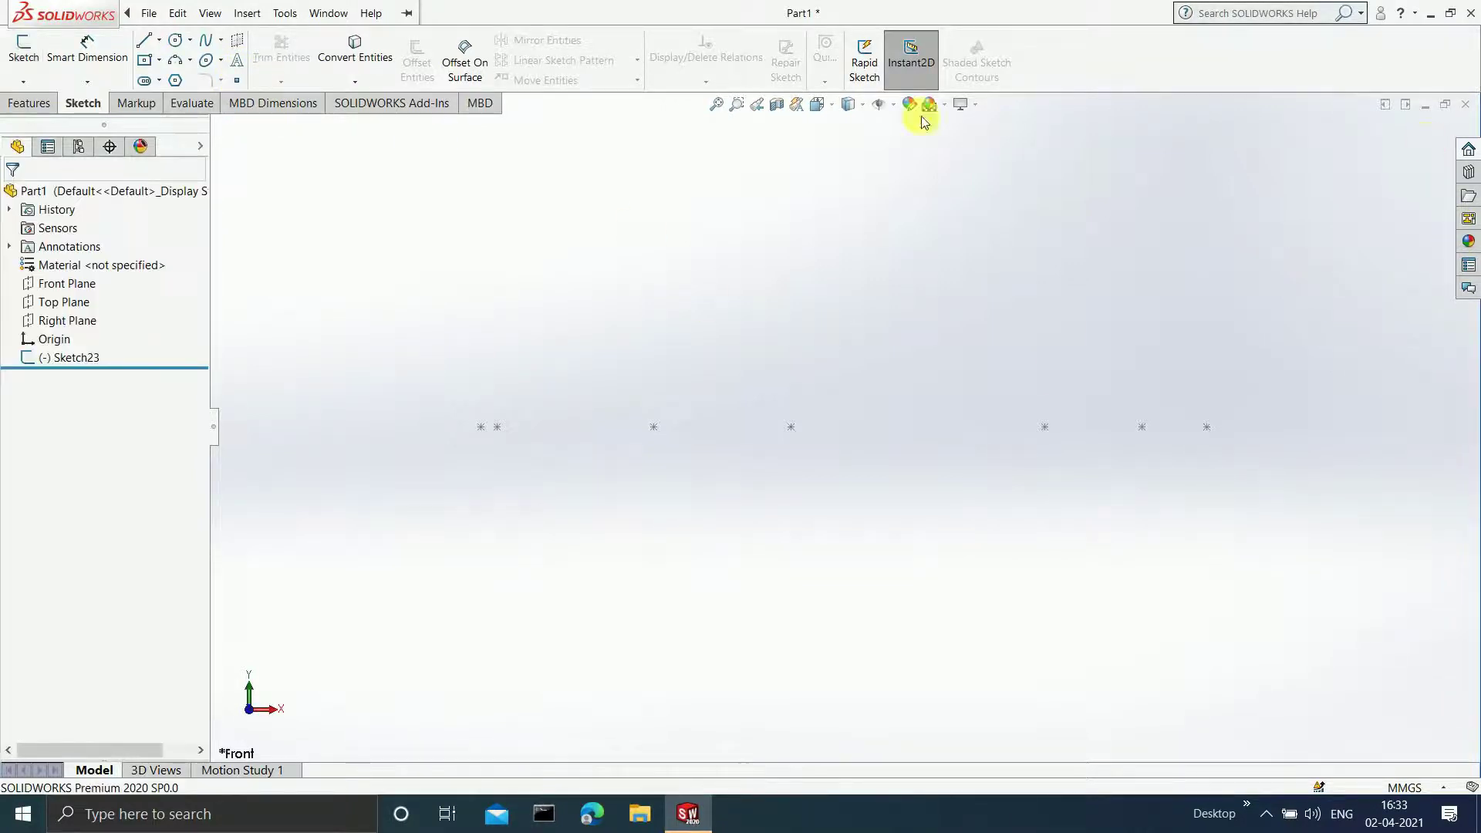
pyautogui.click(70, 284)
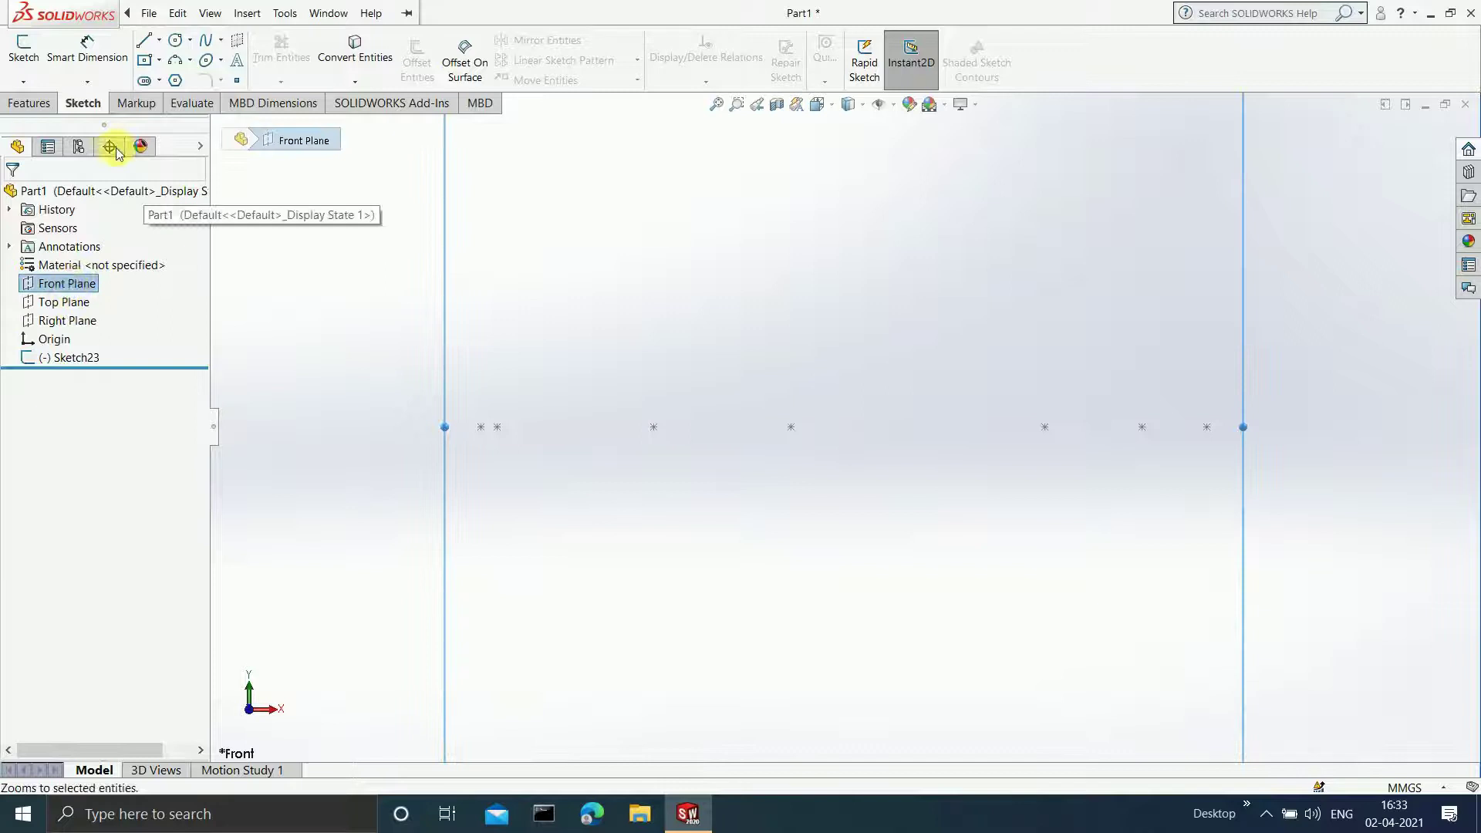
pyautogui.click(27, 57)
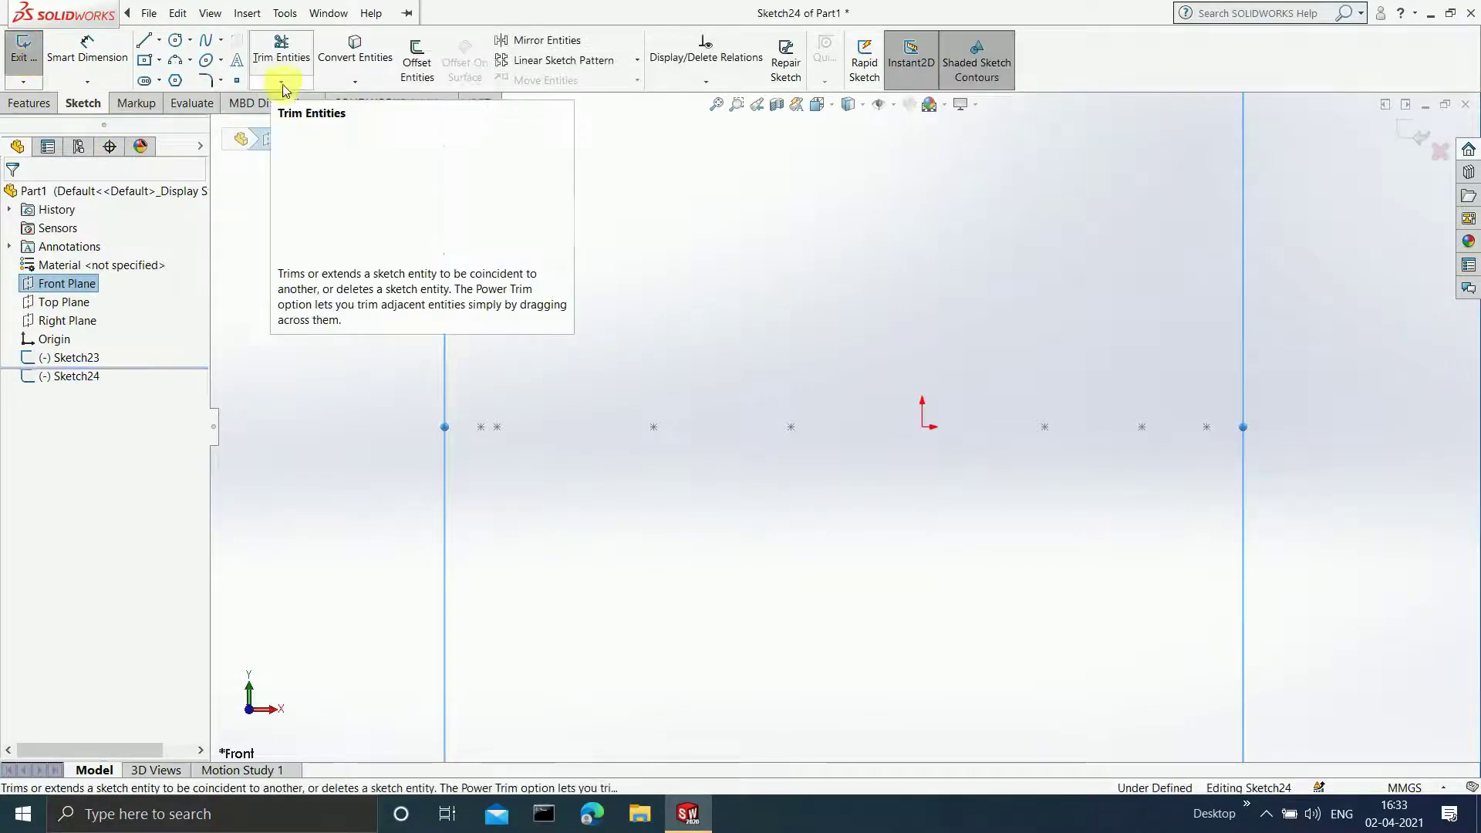
pyautogui.click(235, 81)
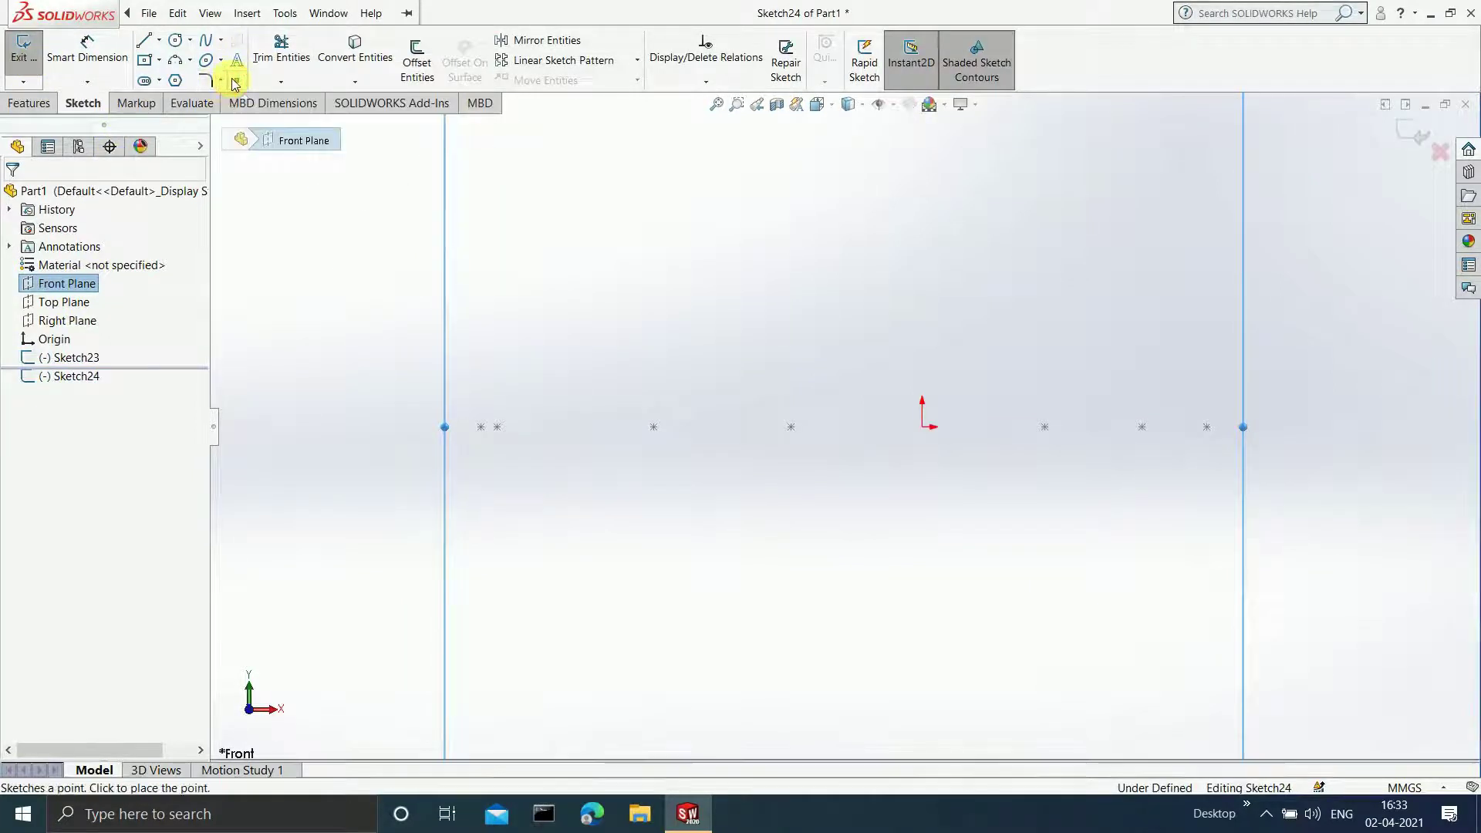
# - Place six scattered points in Sketch24, exit it, and tilt the view to show both point sets
pyautogui.press('f')
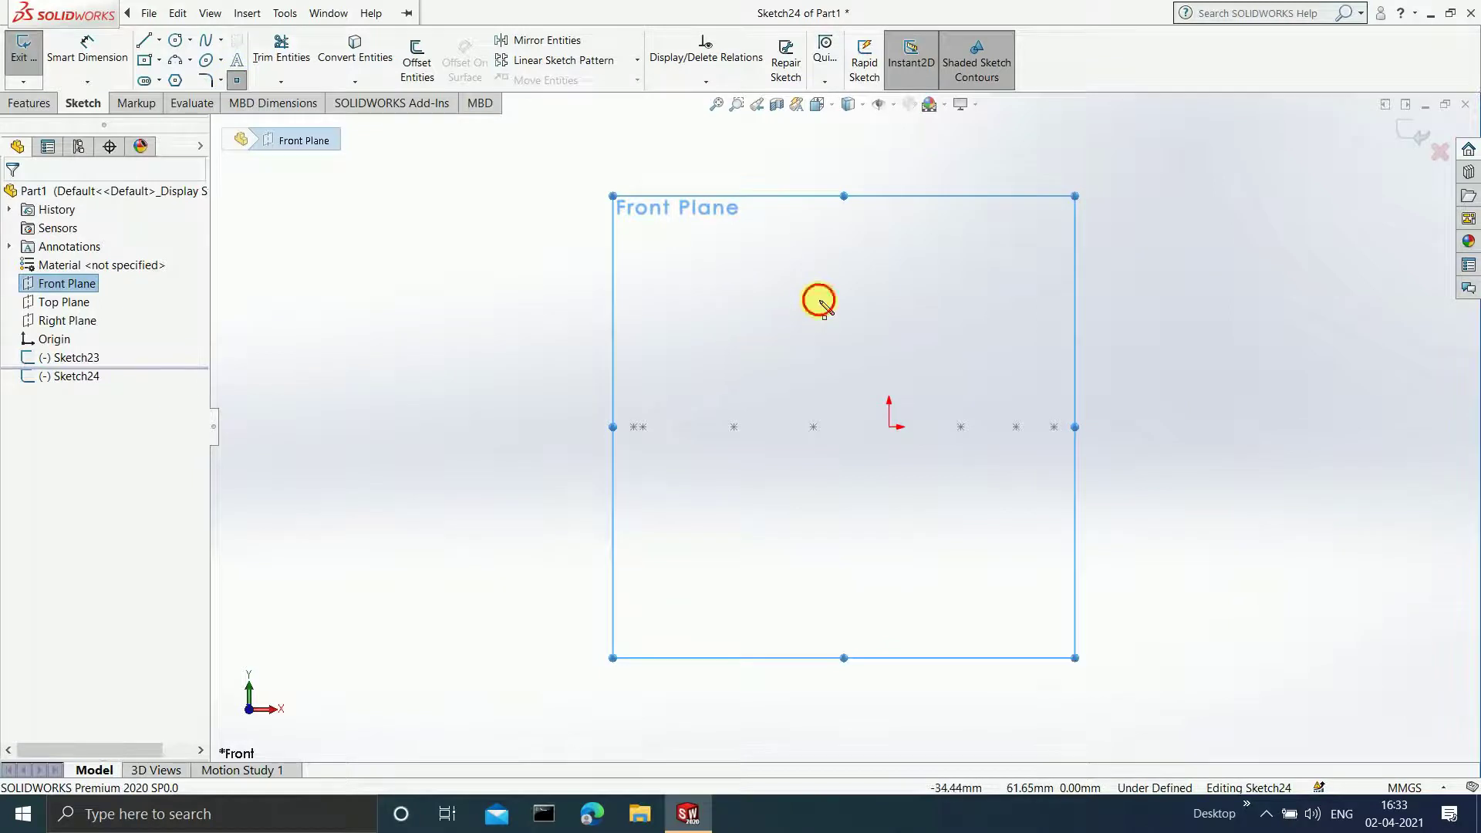
pyautogui.click(818, 299)
pyautogui.click(736, 541)
pyautogui.click(1024, 524)
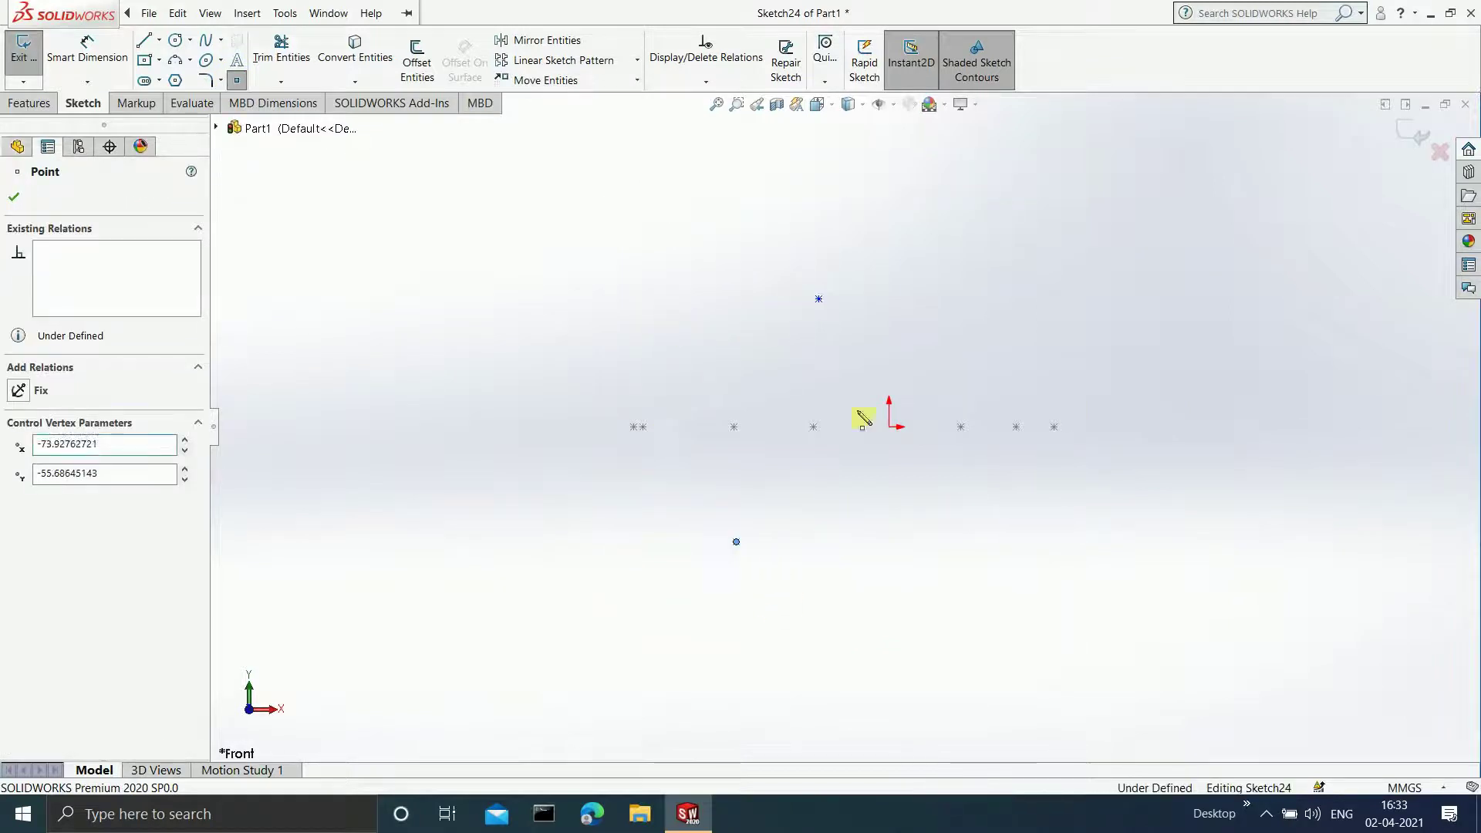
pyautogui.click(628, 246)
pyautogui.click(989, 183)
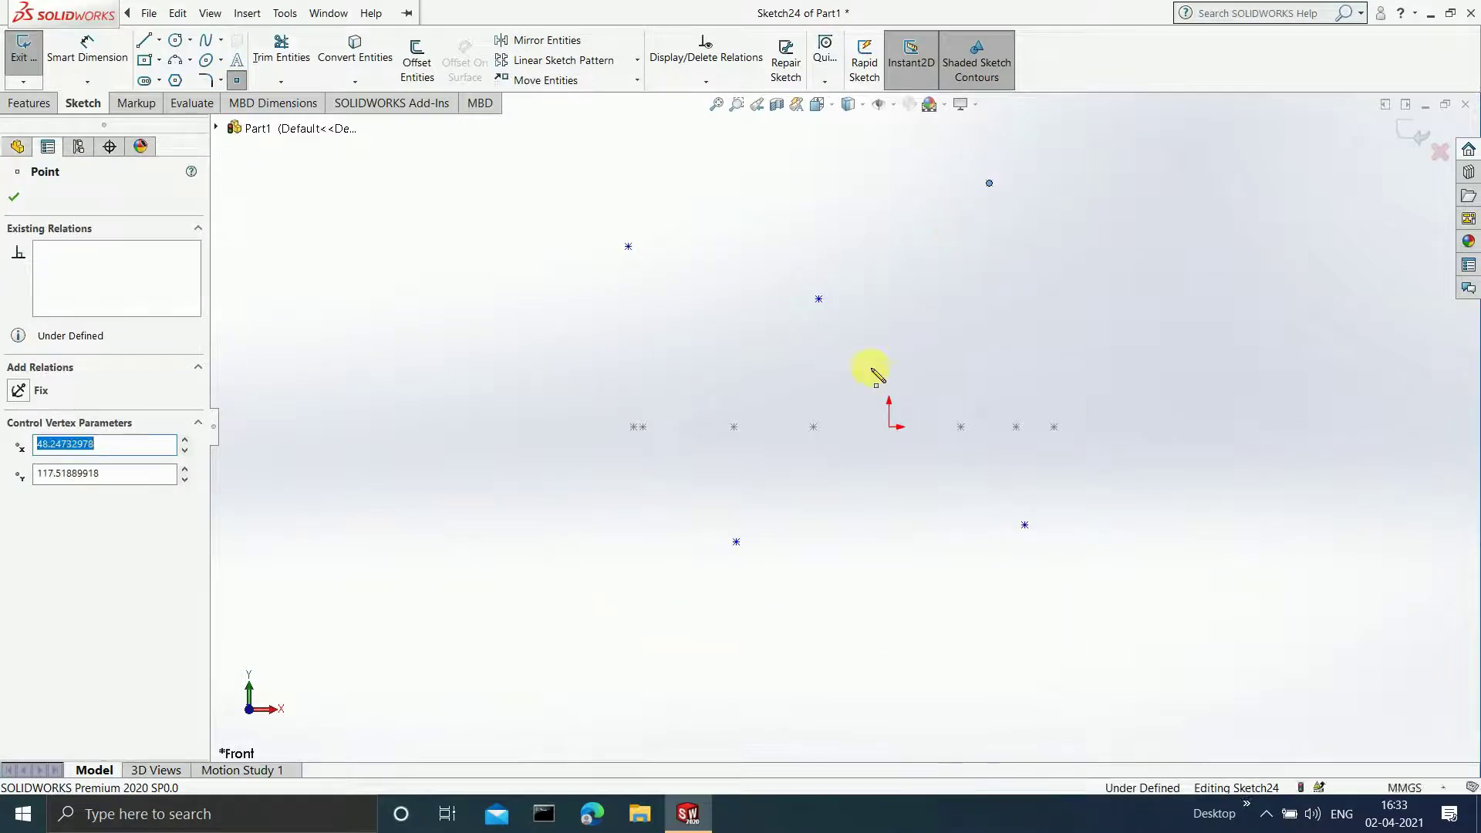
pyautogui.click(639, 482)
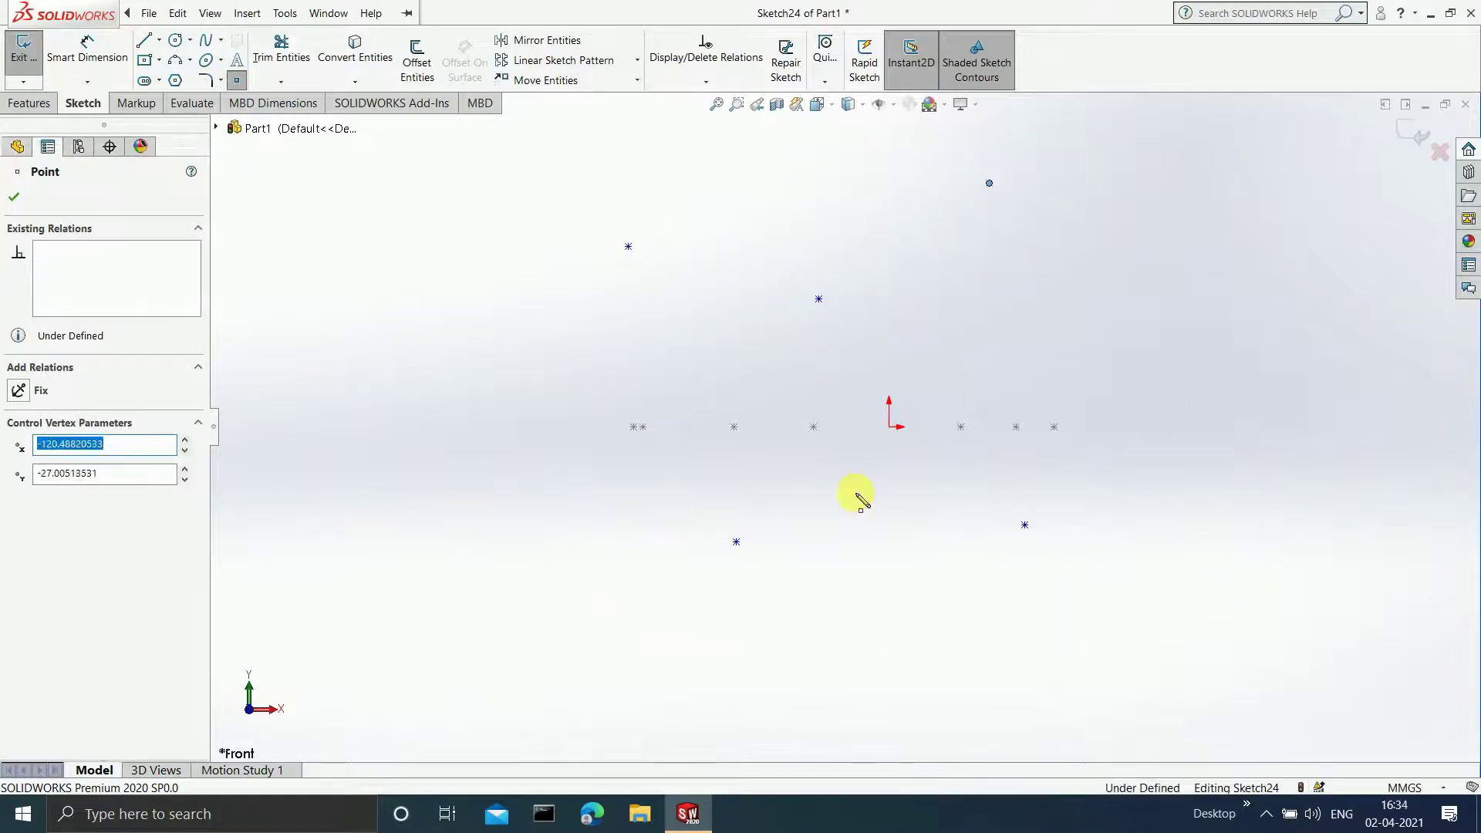
pyautogui.click(1411, 131)
pyautogui.moveTo(1289, 288)
pyautogui.mouseDown(button='middle')
pyautogui.moveTo(1219, 320)
pyautogui.moveTo(1187, 414)
pyautogui.moveTo(1137, 317)
pyautogui.moveTo(1149, 290)
pyautogui.moveTo(1144, 362)
pyautogui.moveTo(1170, 360)
pyautogui.mouseUp(button='middle')
pyautogui.click(28, 104)
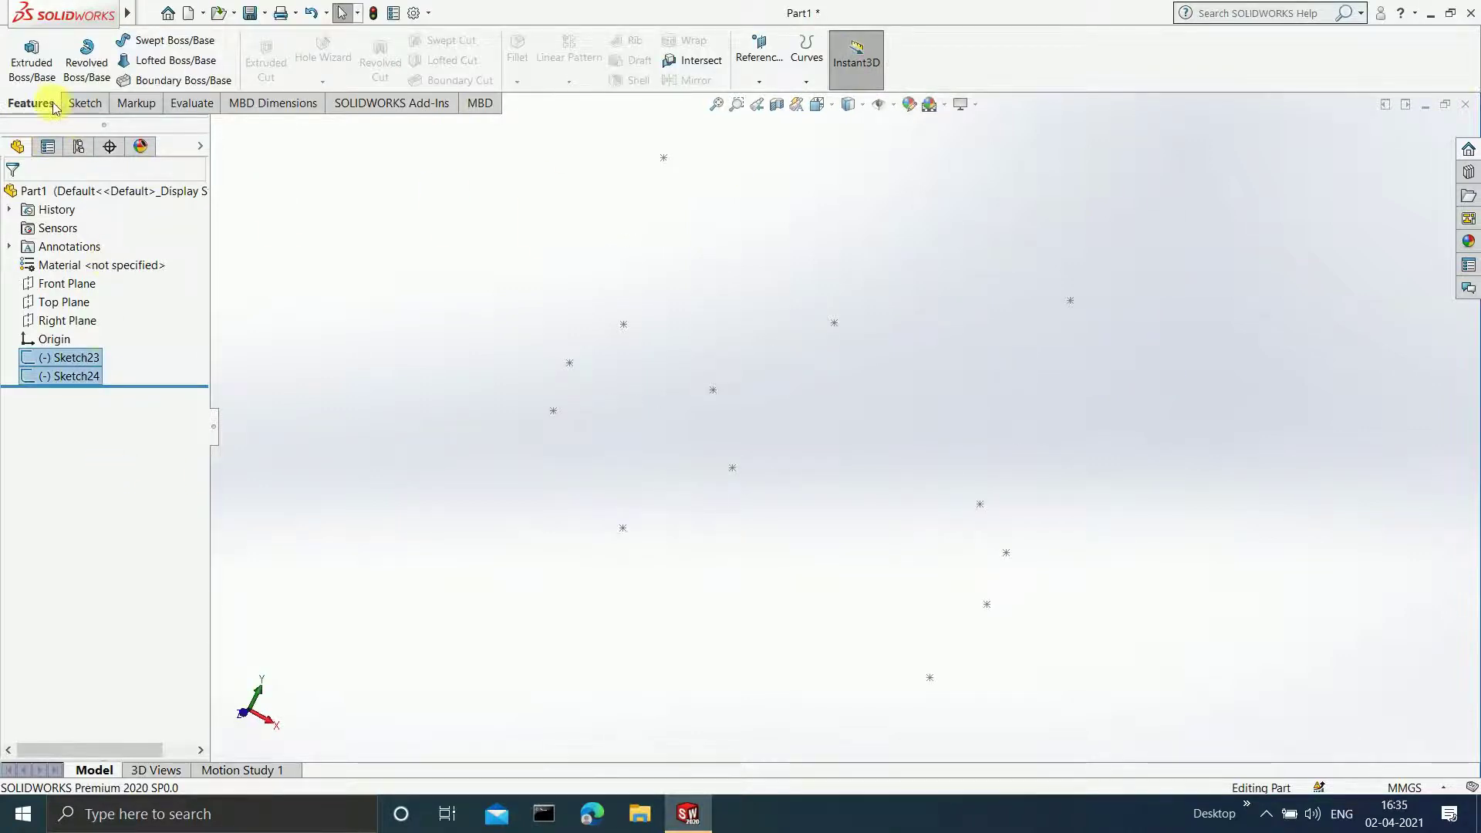
# - Start Curve Through Reference Points from the top point, then add Point6 and Point3 of Sketch23
pyautogui.click(802, 76)
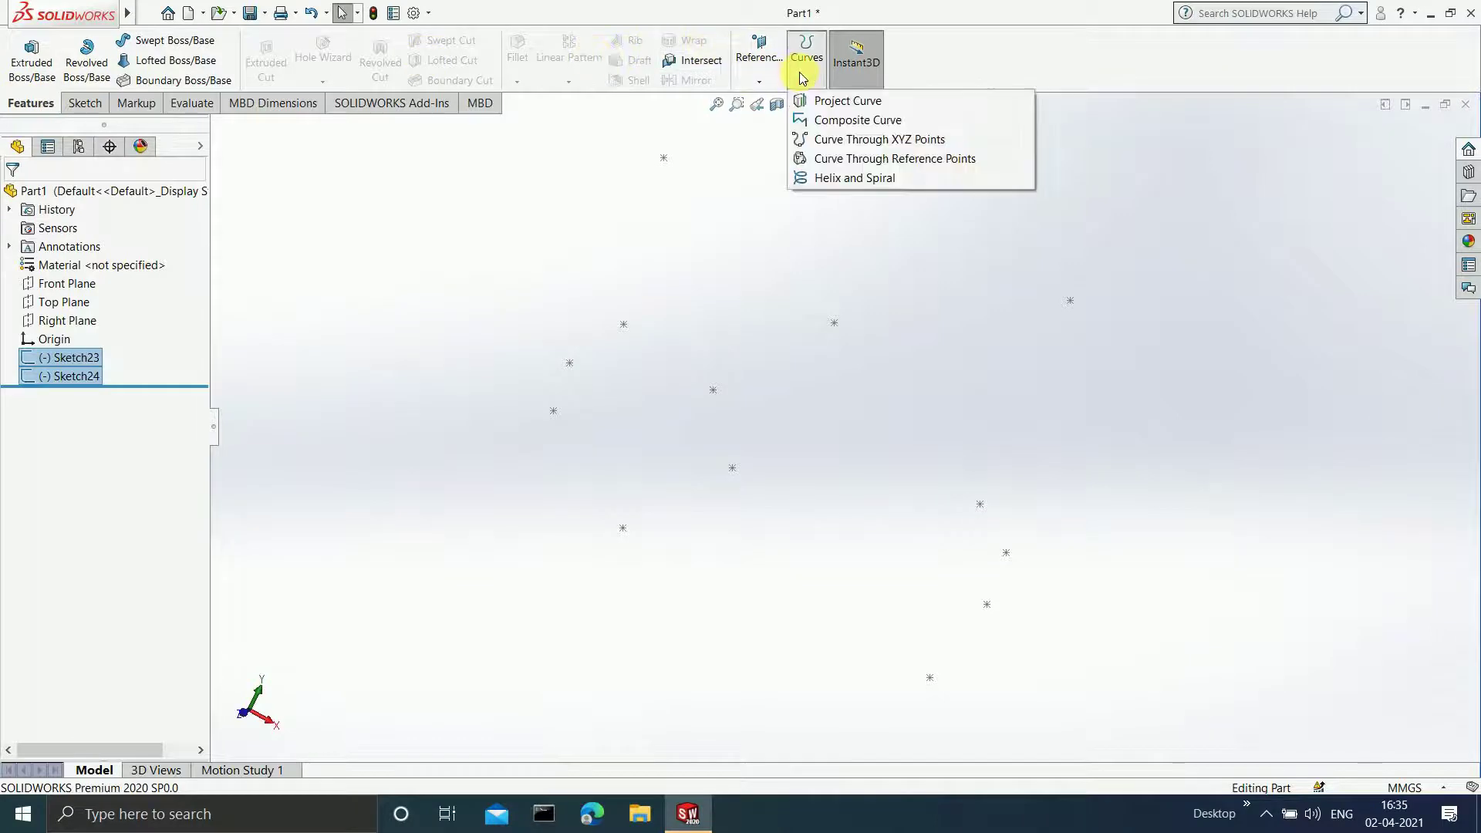
pyautogui.click(861, 167)
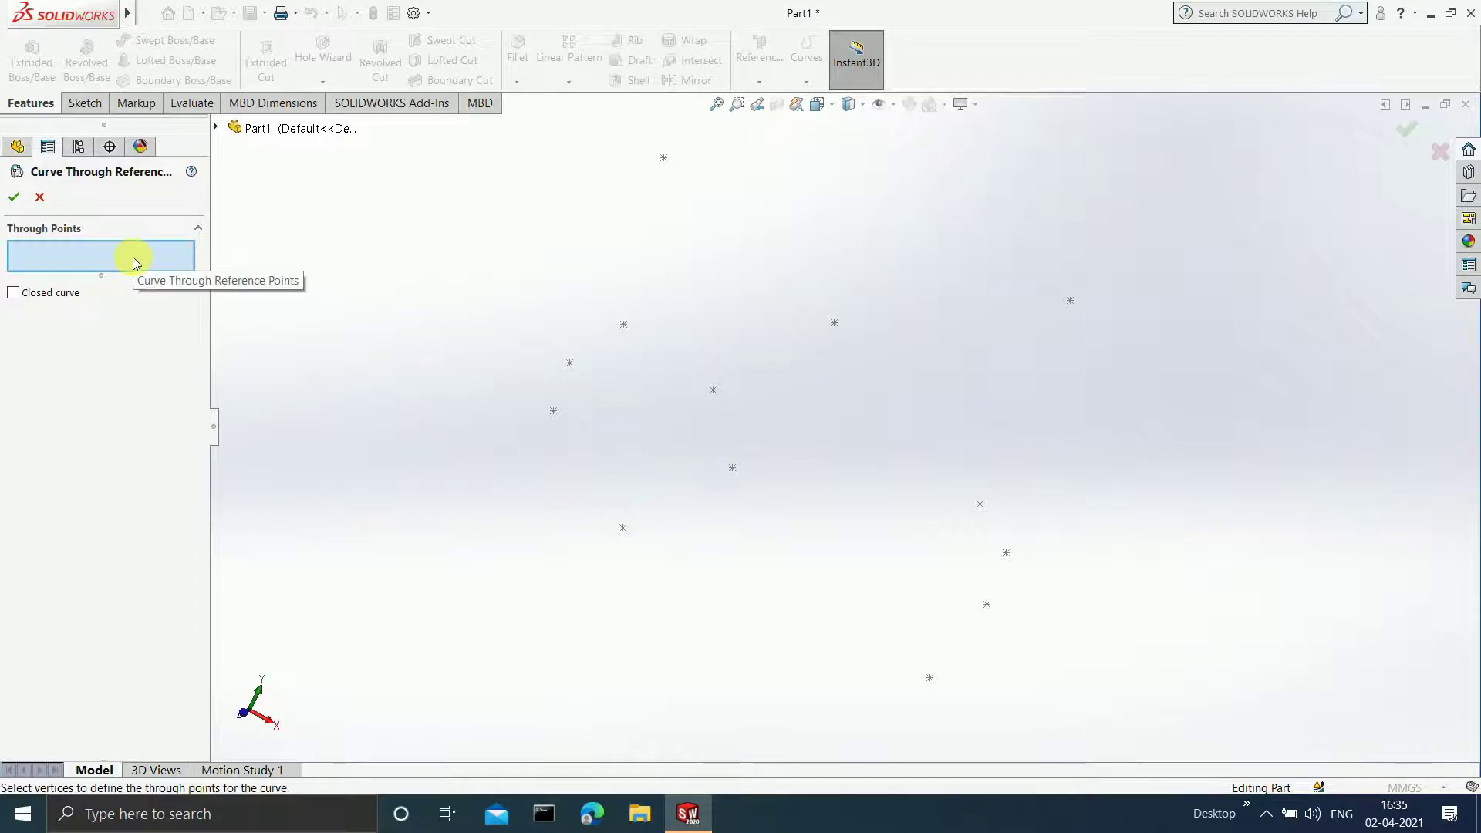
pyautogui.click(662, 158)
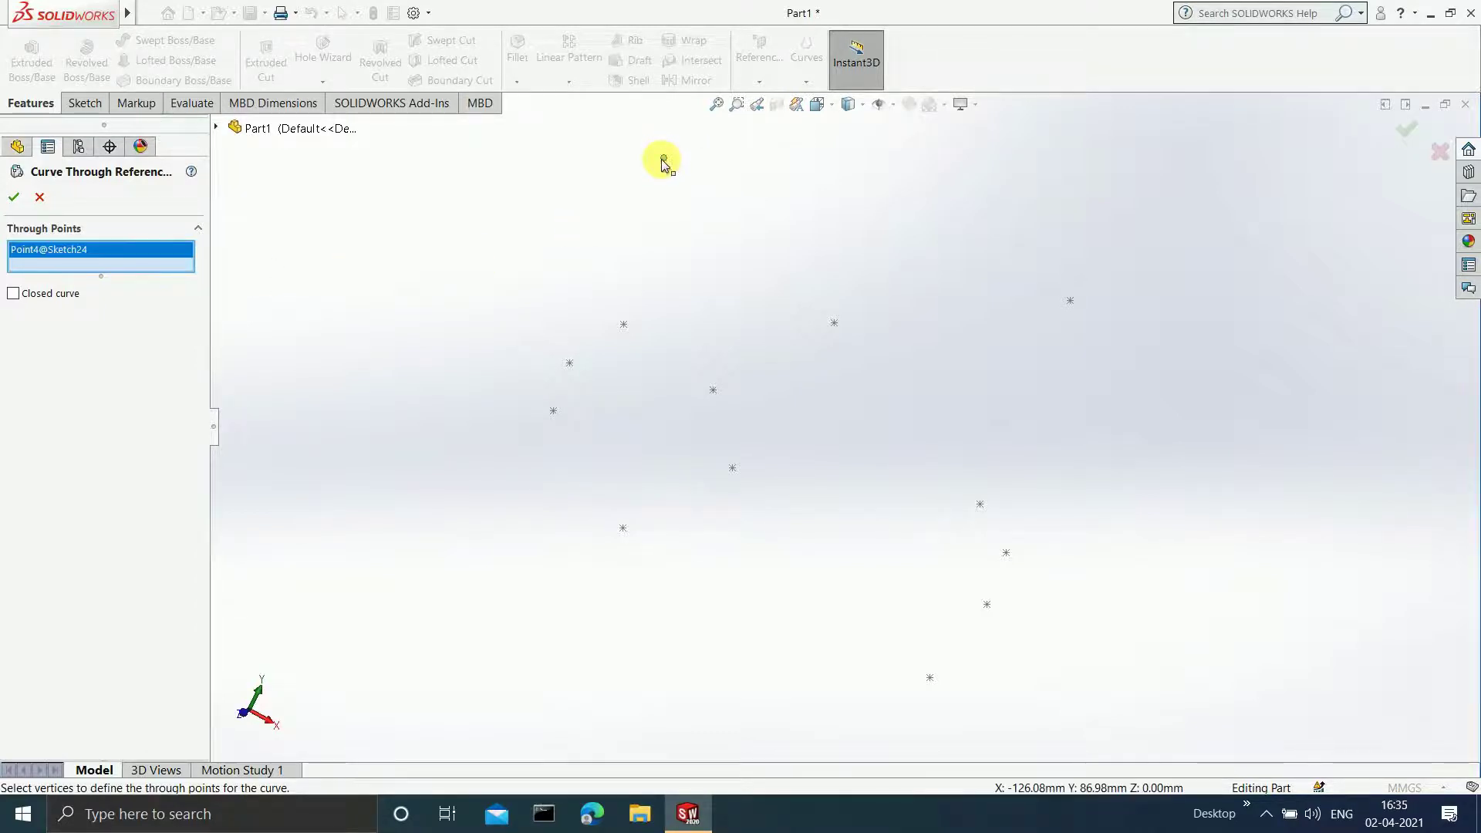
pyautogui.click(571, 364)
pyautogui.click(732, 468)
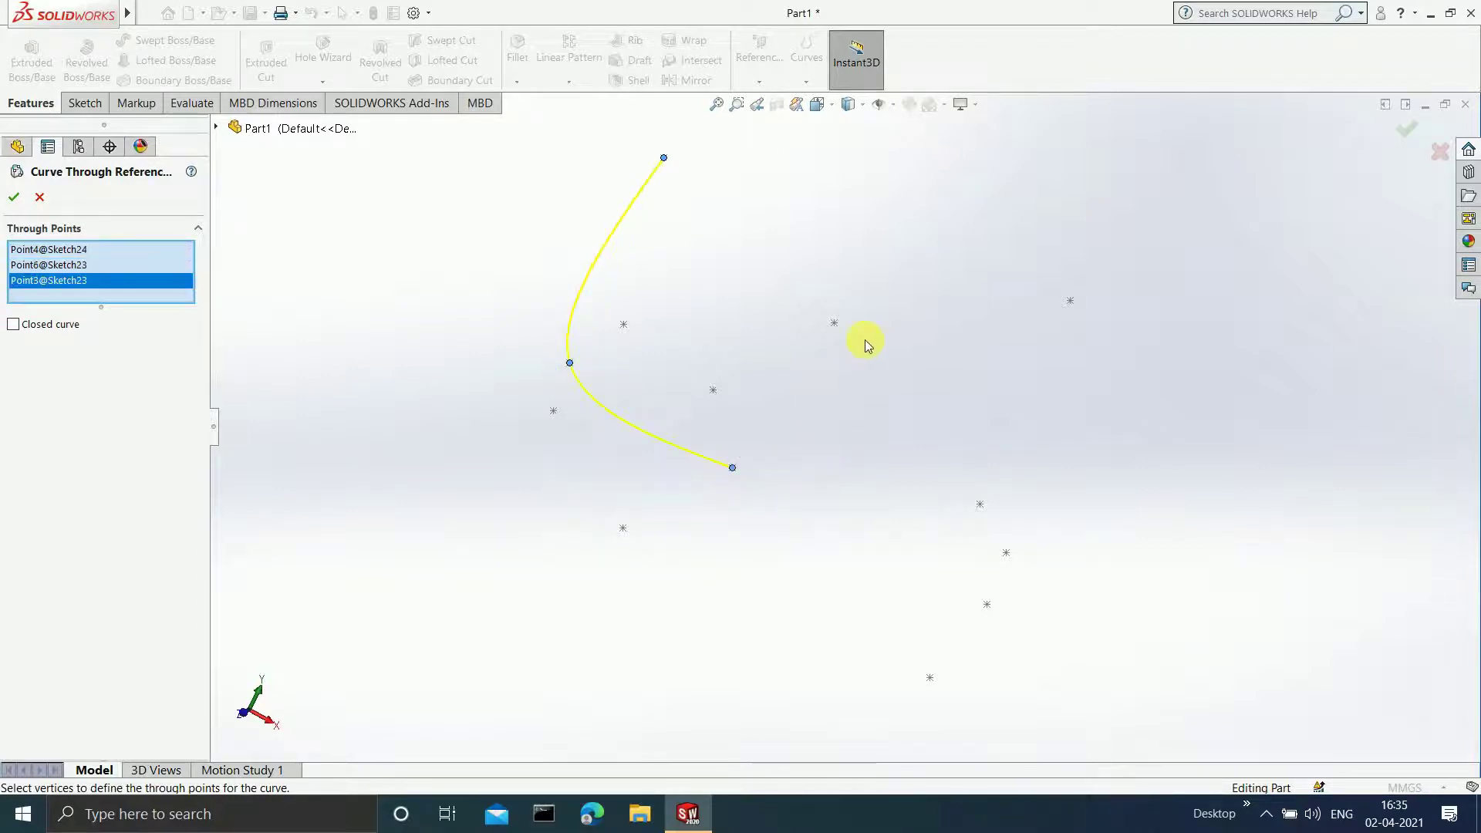
# - Add Sketch24 Point1, Sketch23 Points 7, 1, 4, and Sketch24 Point5 to the curve
pyautogui.click(835, 325)
pyautogui.moveTo(922, 363)
pyautogui.mouseDown(button='middle')
pyautogui.moveTo(820, 469)
pyautogui.moveTo(896, 393)
pyautogui.mouseUp(button='middle')
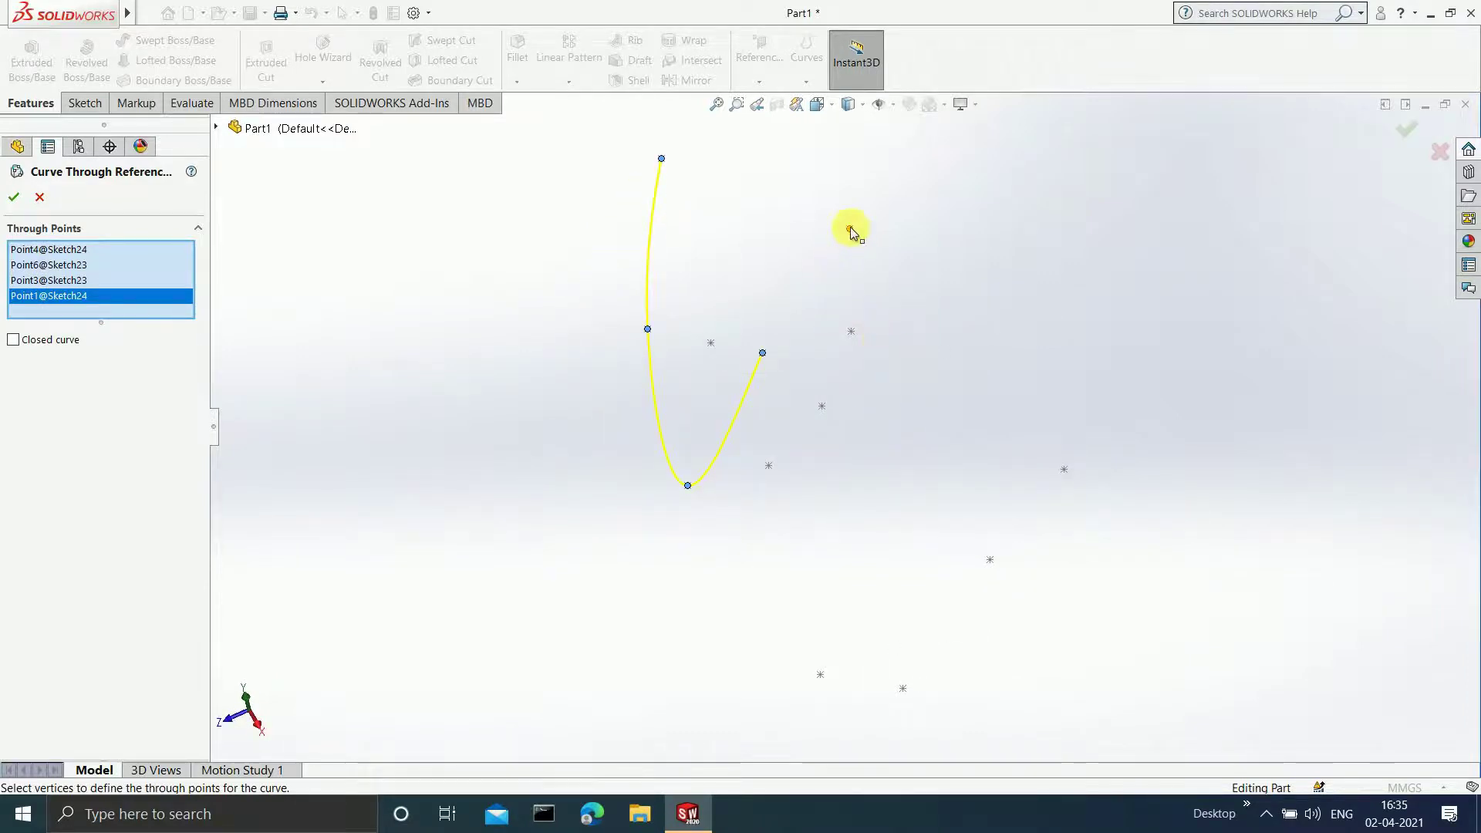
pyautogui.click(850, 228)
pyautogui.click(989, 560)
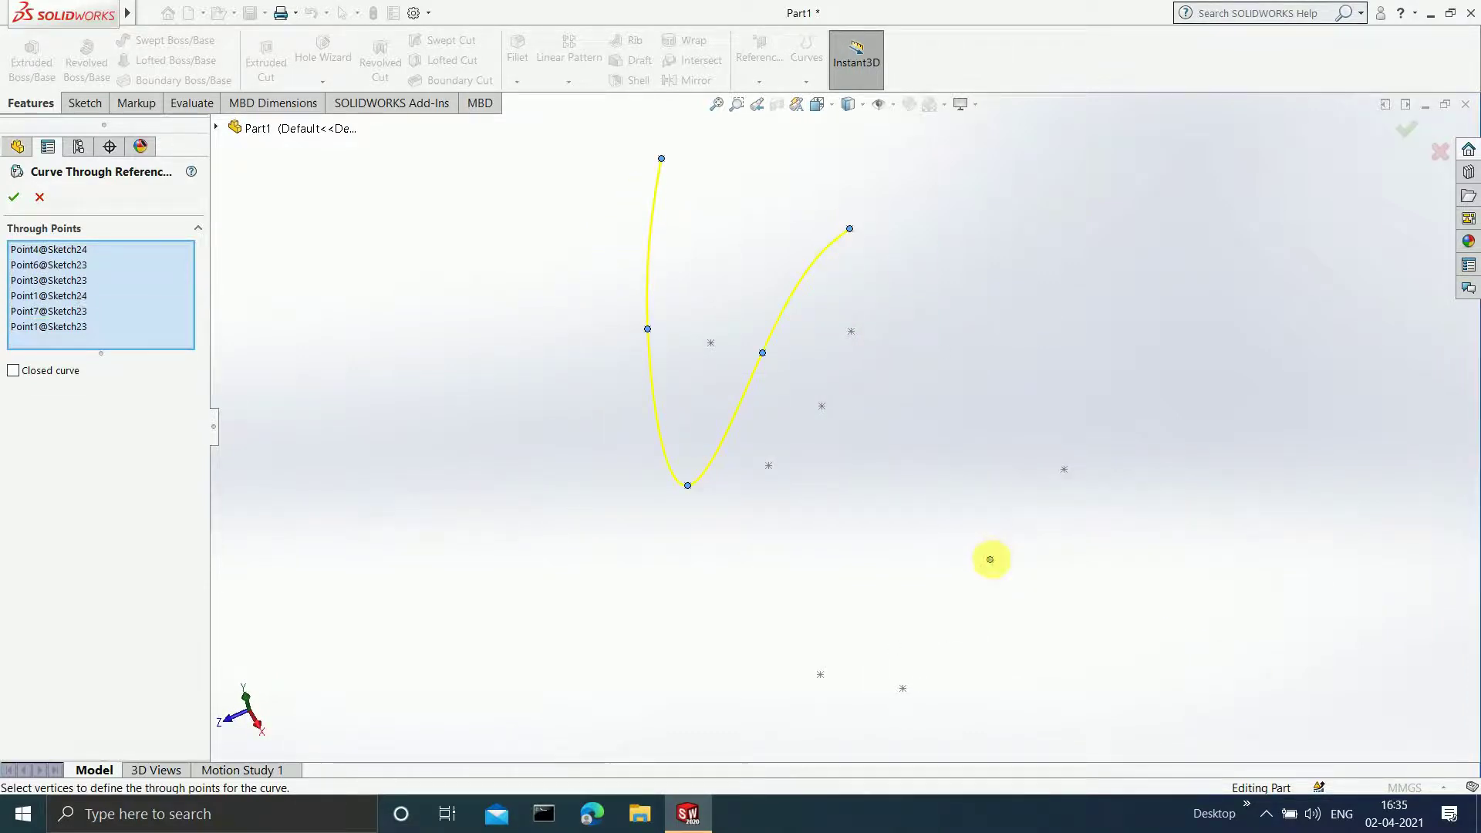
pyautogui.moveTo(1051, 569)
pyautogui.mouseDown(button='middle')
pyautogui.moveTo(1083, 431)
pyautogui.moveTo(1034, 403)
pyautogui.moveTo(1028, 446)
pyautogui.mouseUp(button='middle')
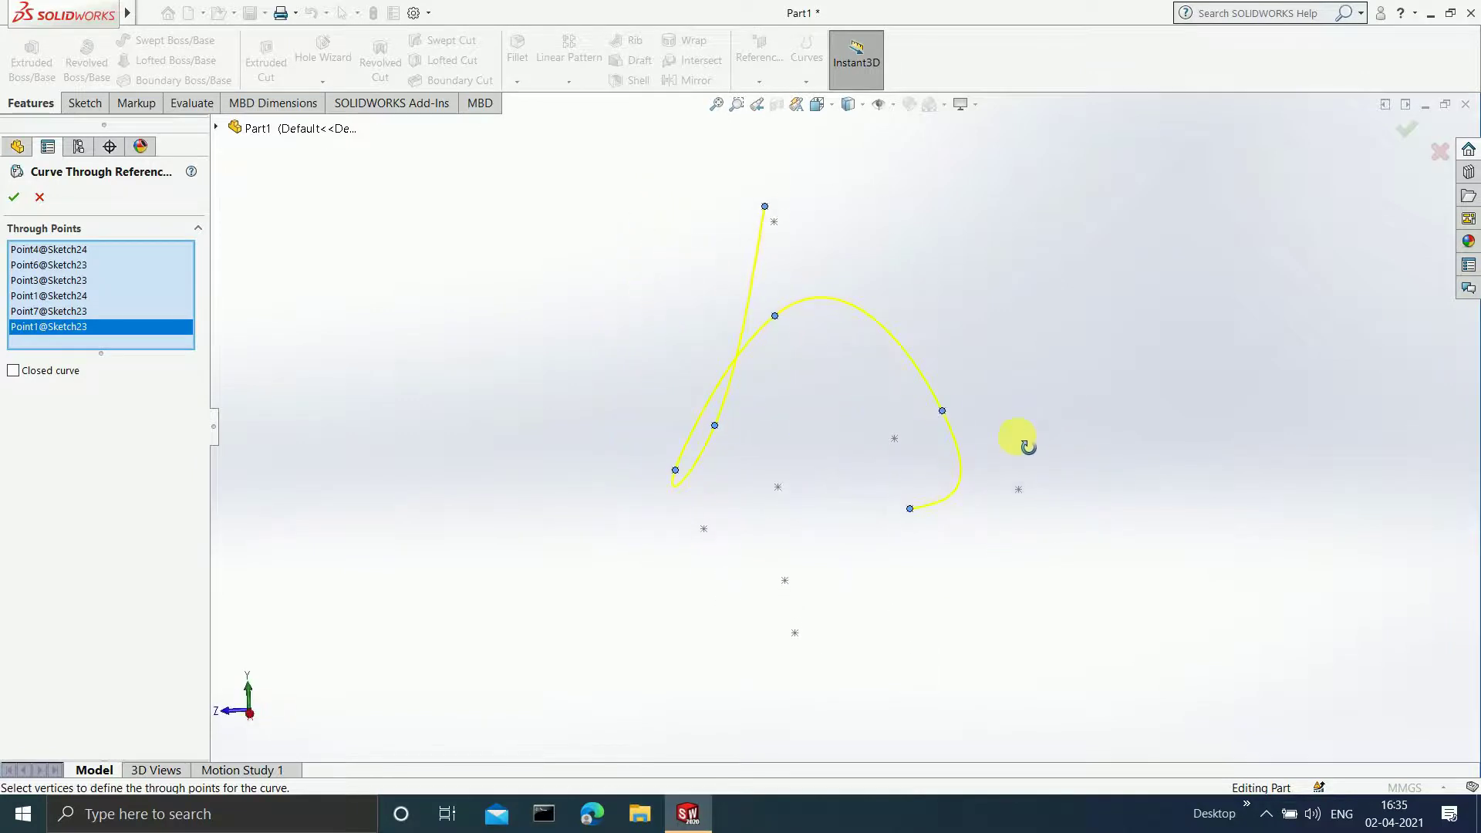
pyautogui.click(696, 551)
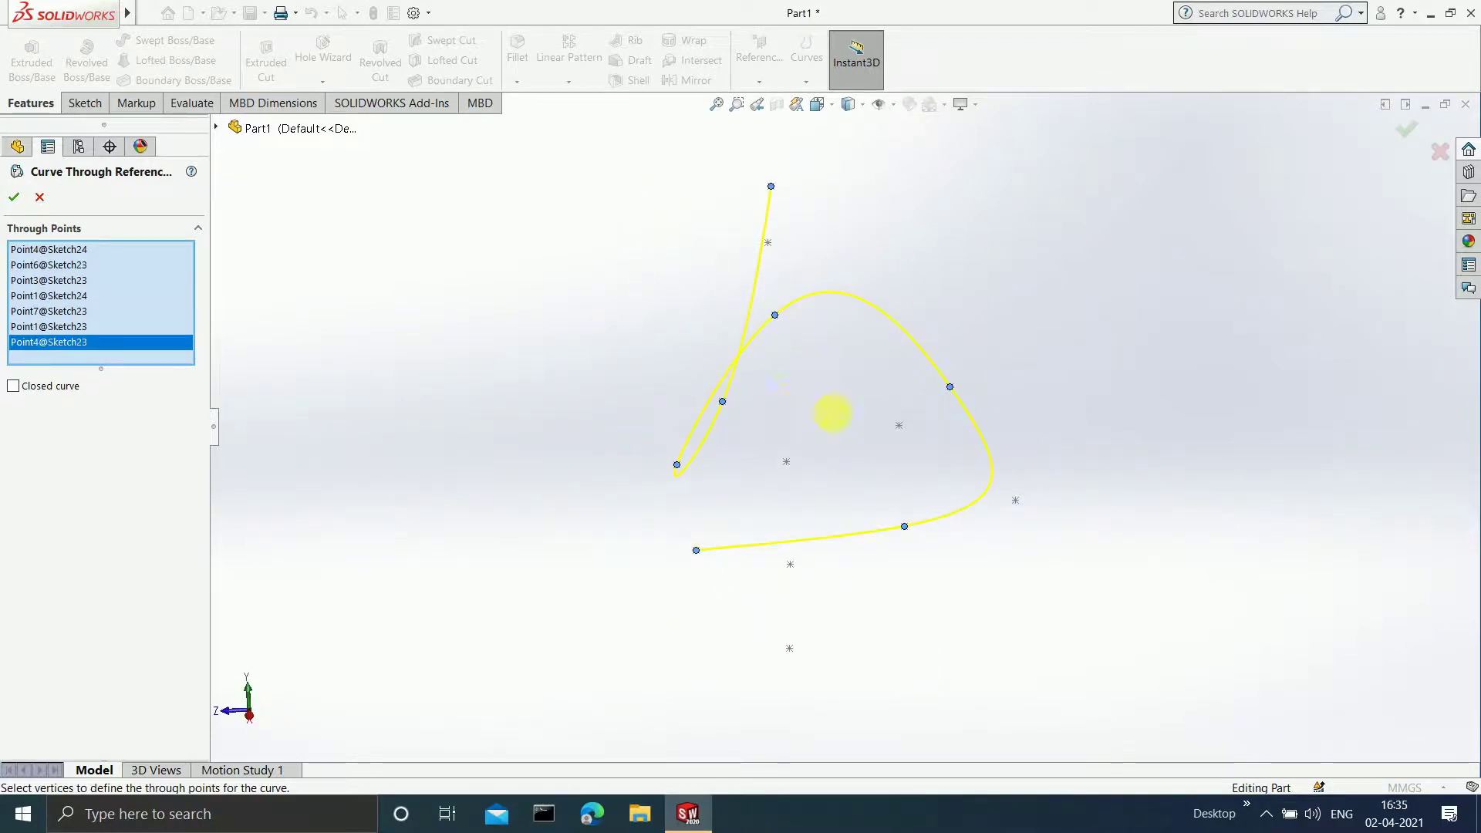
pyautogui.moveTo(832, 412); pyautogui.dragTo(941, 478, button='middle')
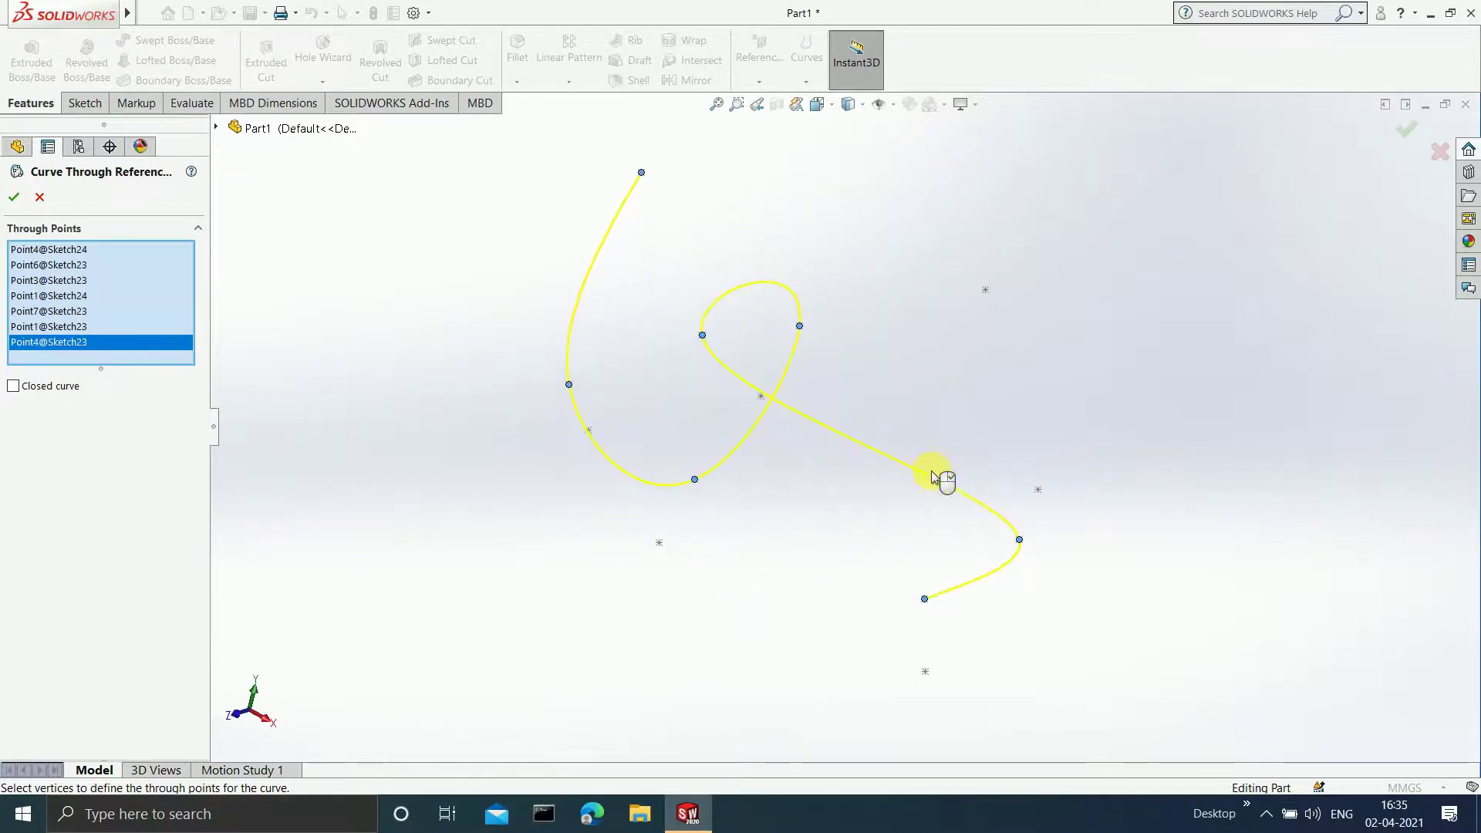
pyautogui.click(984, 291)
pyautogui.moveTo(1186, 340)
pyautogui.mouseDown(button='middle')
pyautogui.moveTo(1165, 411)
pyautogui.moveTo(1179, 447)
pyautogui.mouseUp(button='middle')
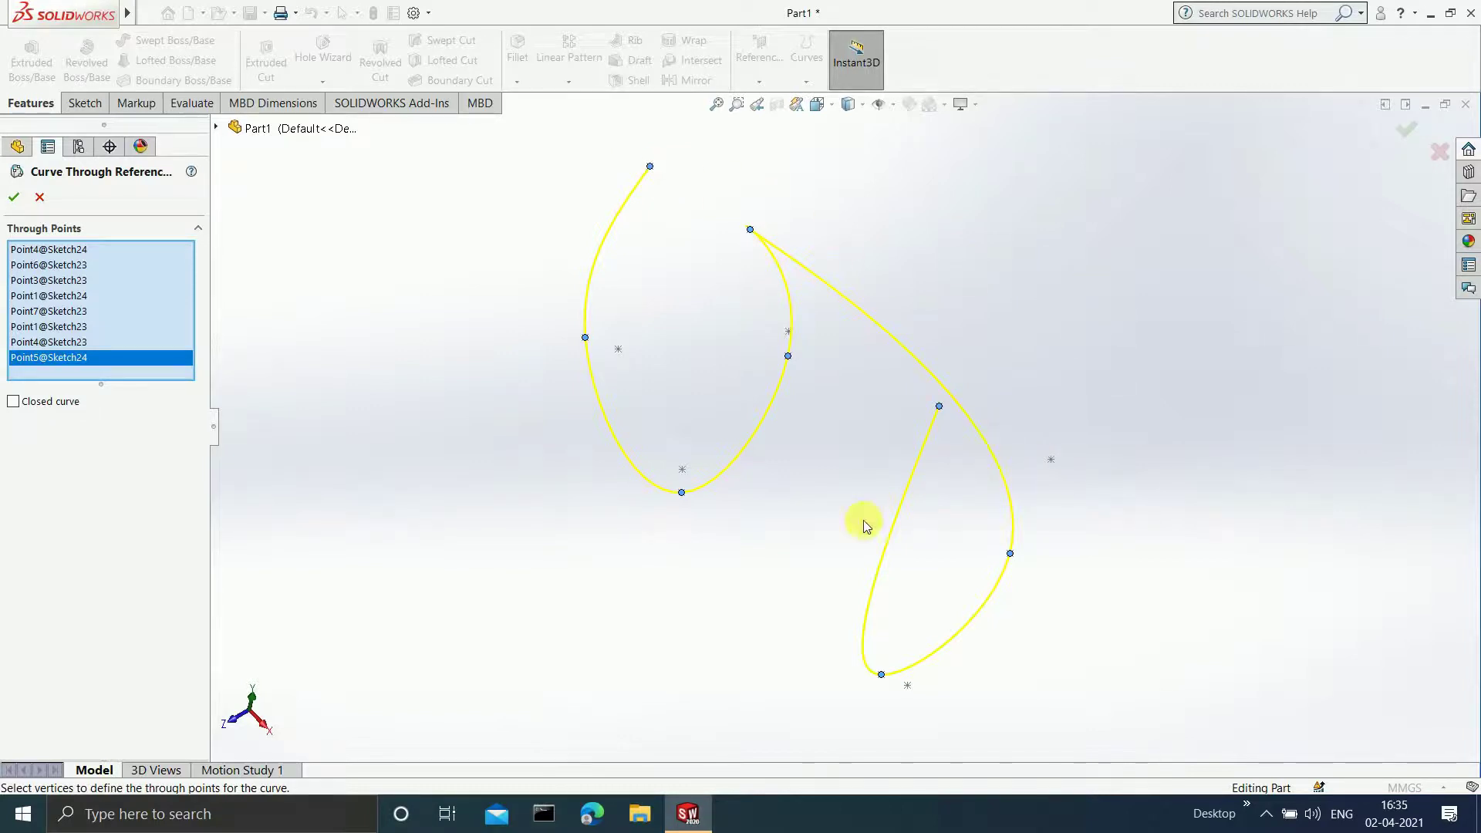
# - Tick Closed curve, create Curve14 through the eight points, and orbit to inspect it
pyautogui.click(14, 401)
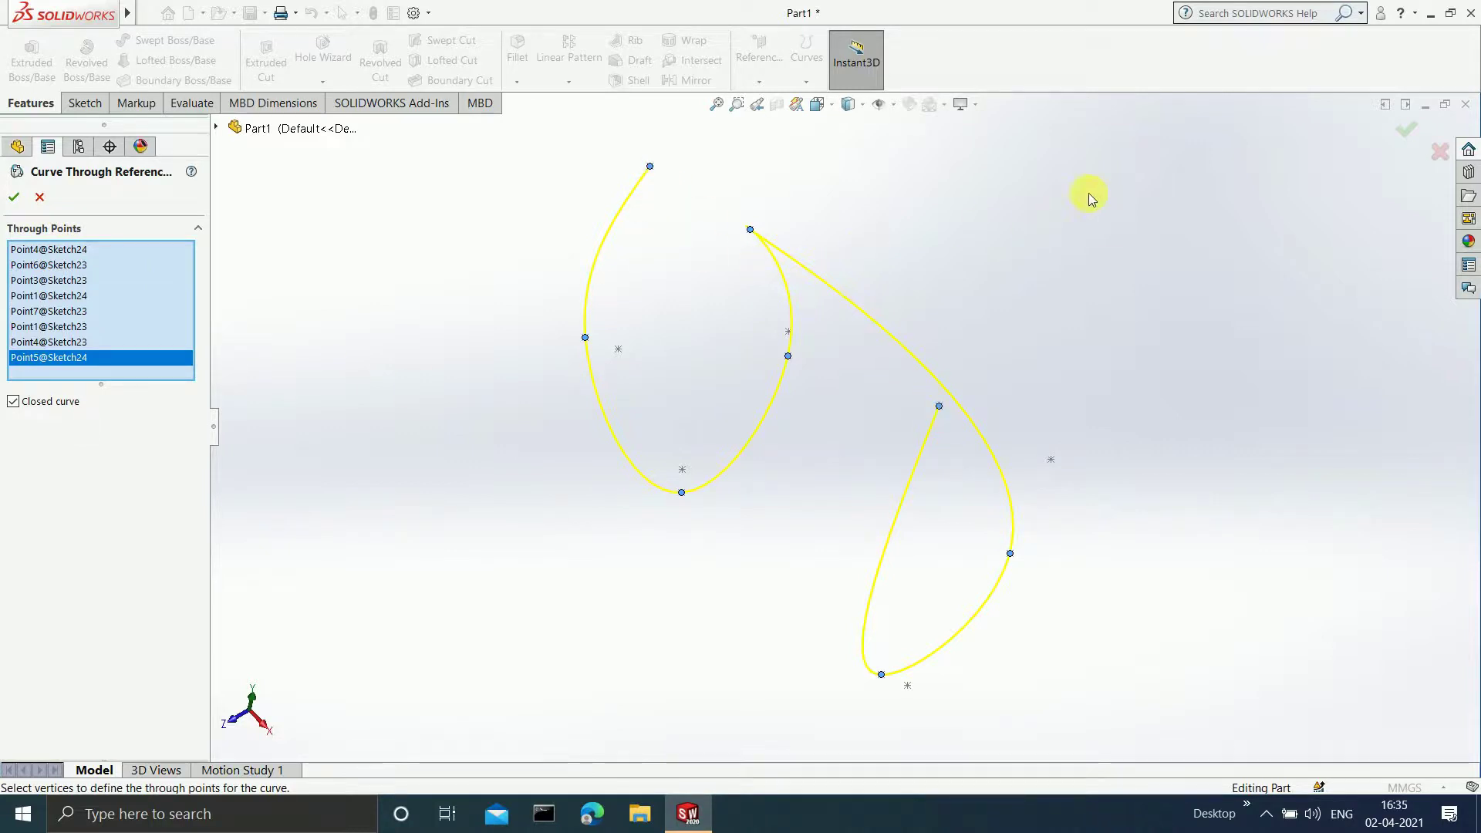
pyautogui.click(14, 196)
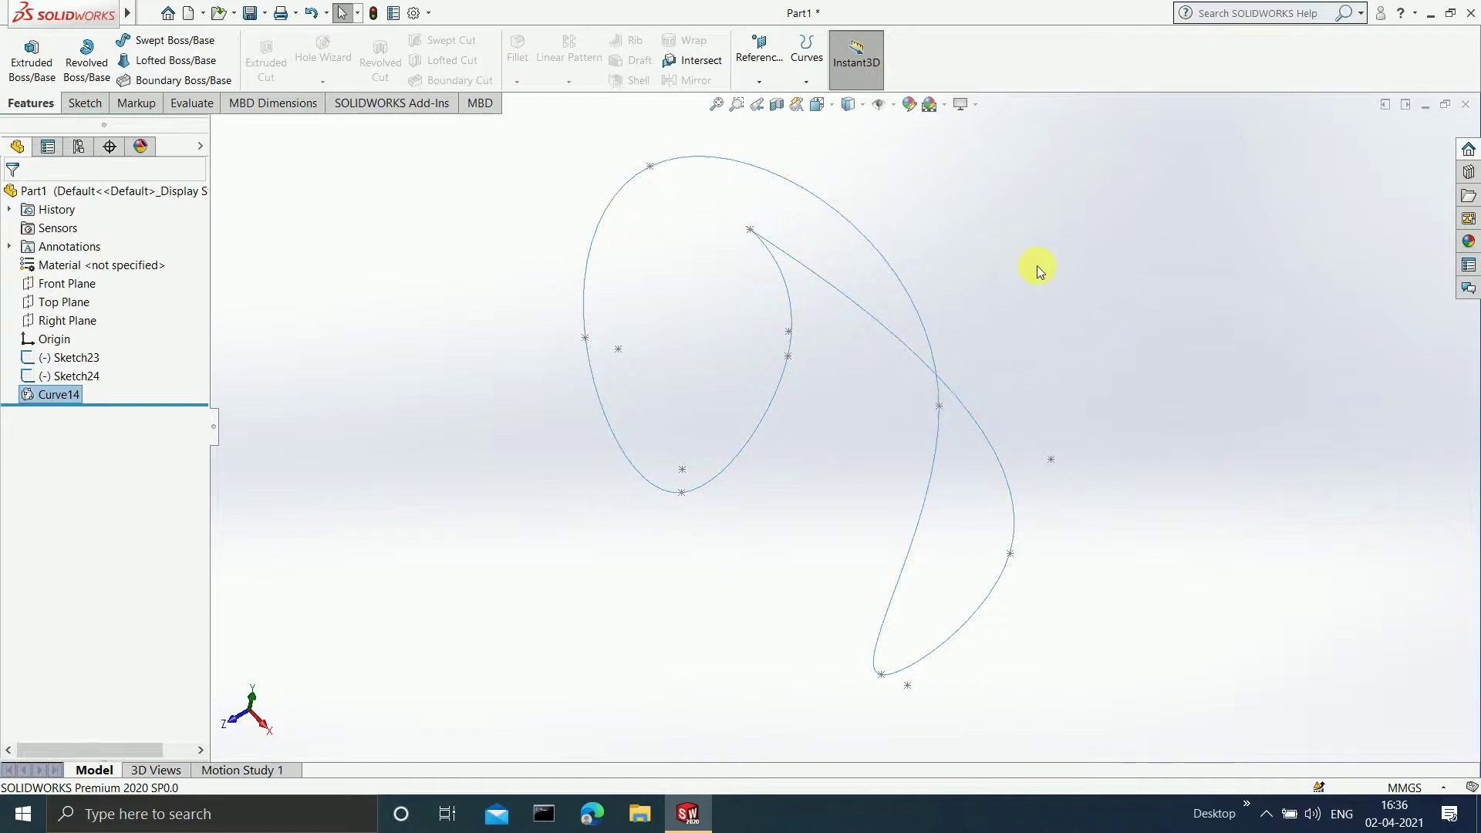
pyautogui.moveTo(1034, 267); pyautogui.dragTo(866, 417, button='middle')
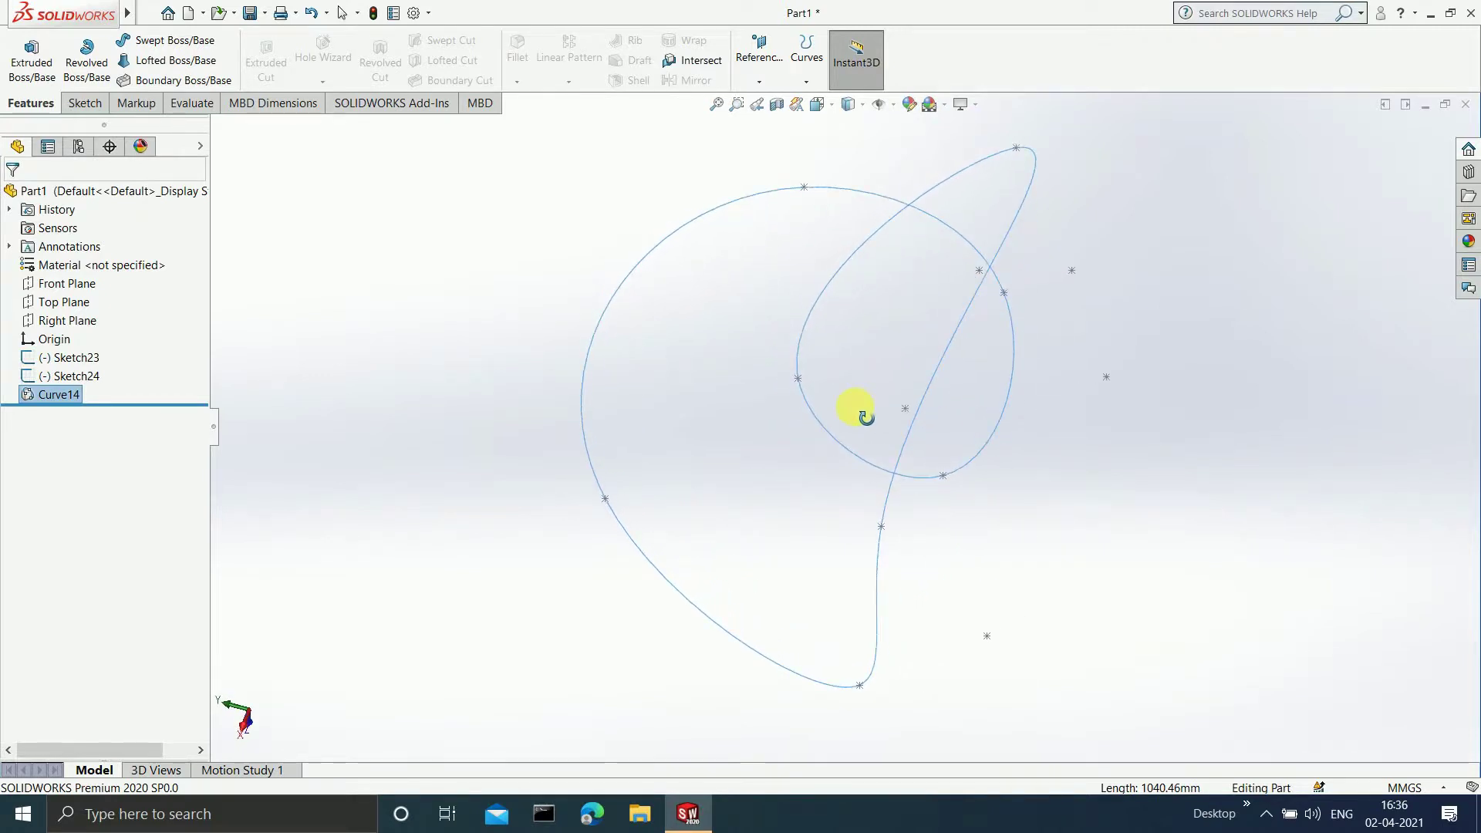
pyautogui.press('Escape')
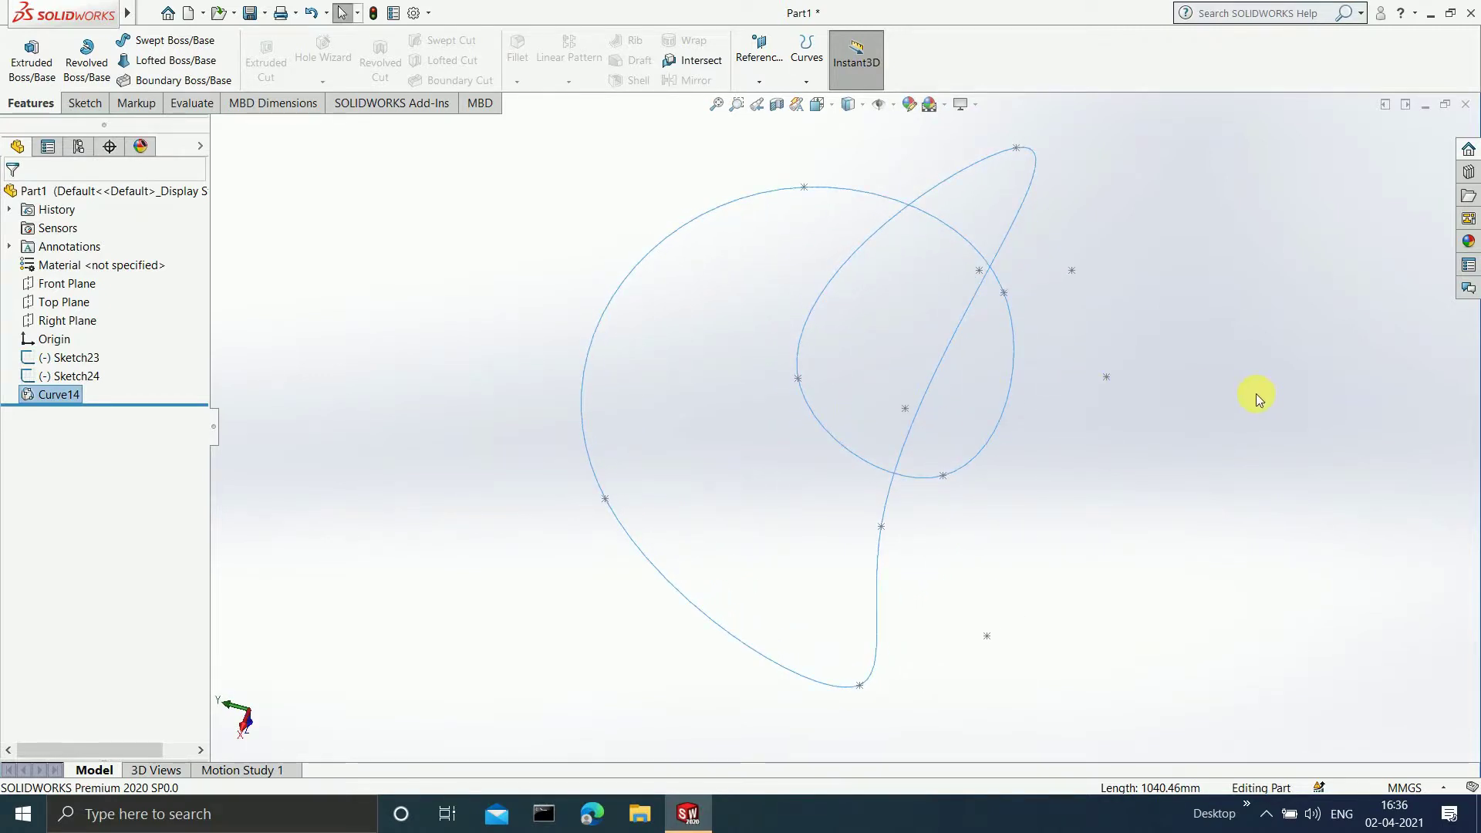